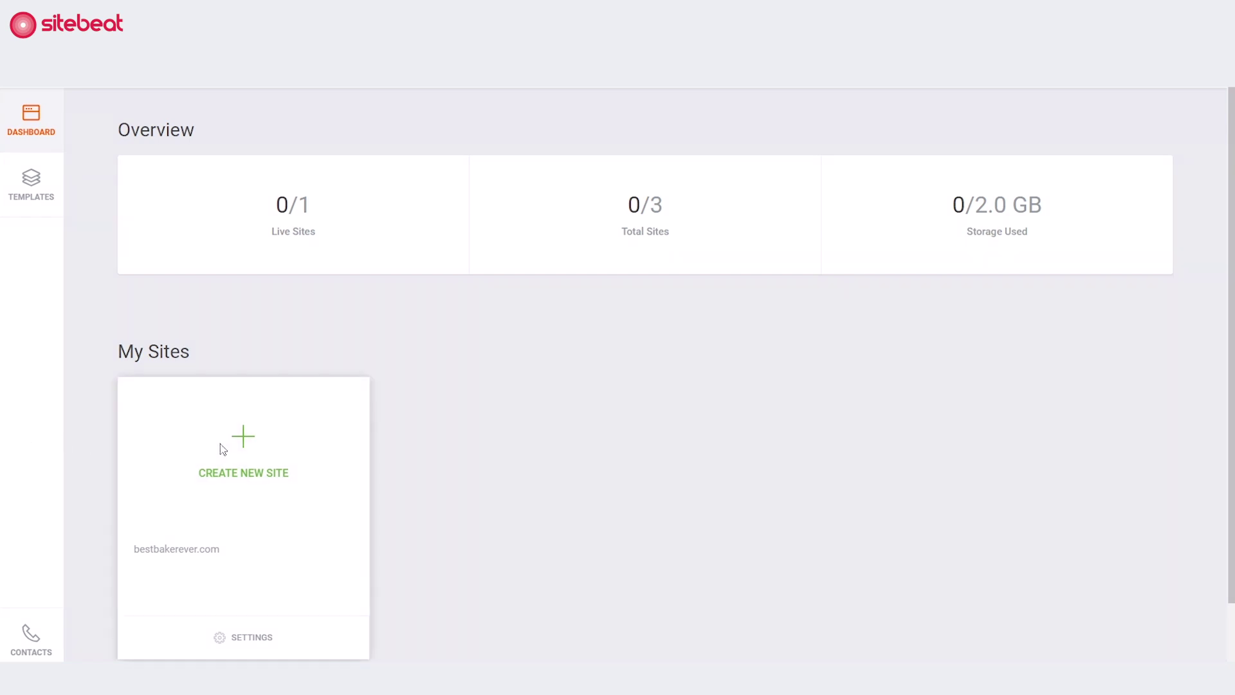
- Choose Create New Site on the Dashboard to bring up the template gallery
click(254, 476)
- Filter the templates to Restaurant and preview the grocery bakery template
click(242, 146)
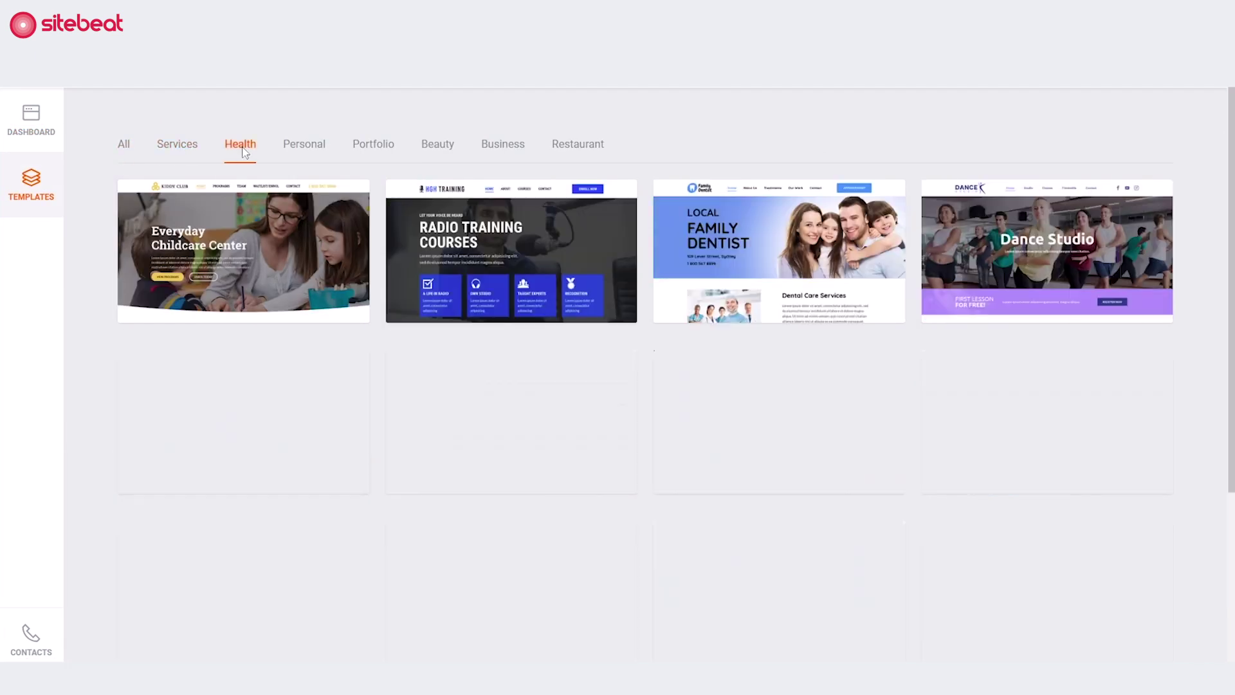
click(373, 144)
click(508, 147)
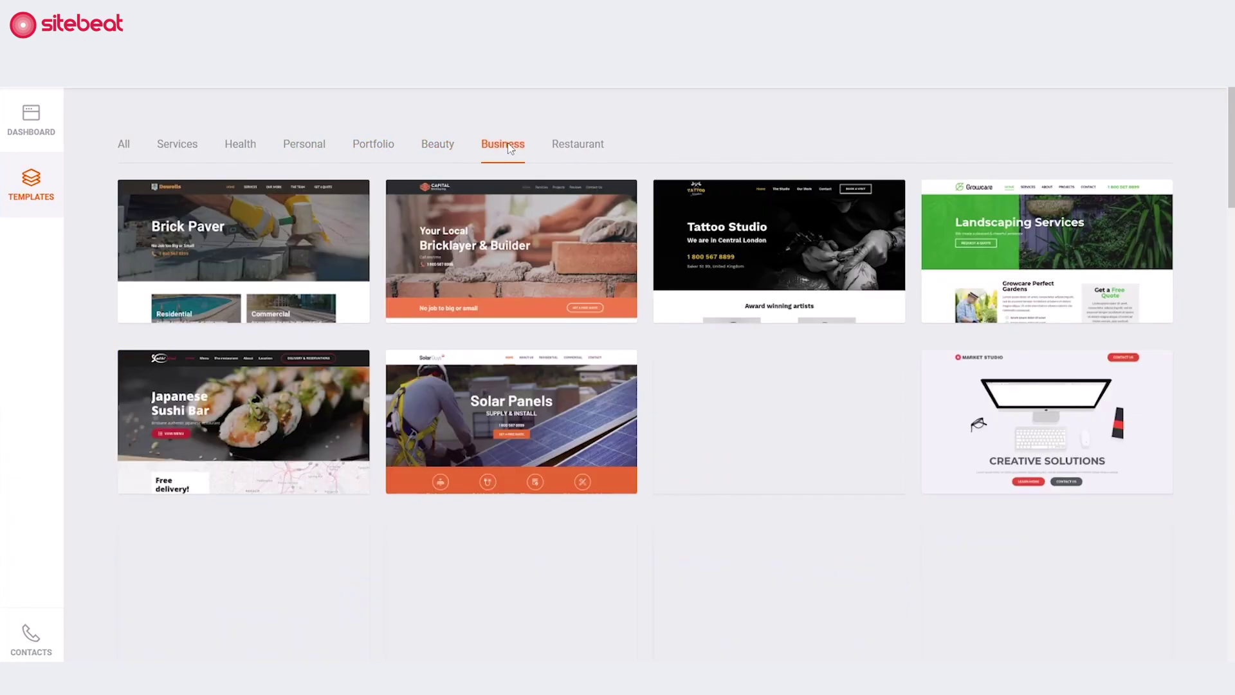
click(573, 145)
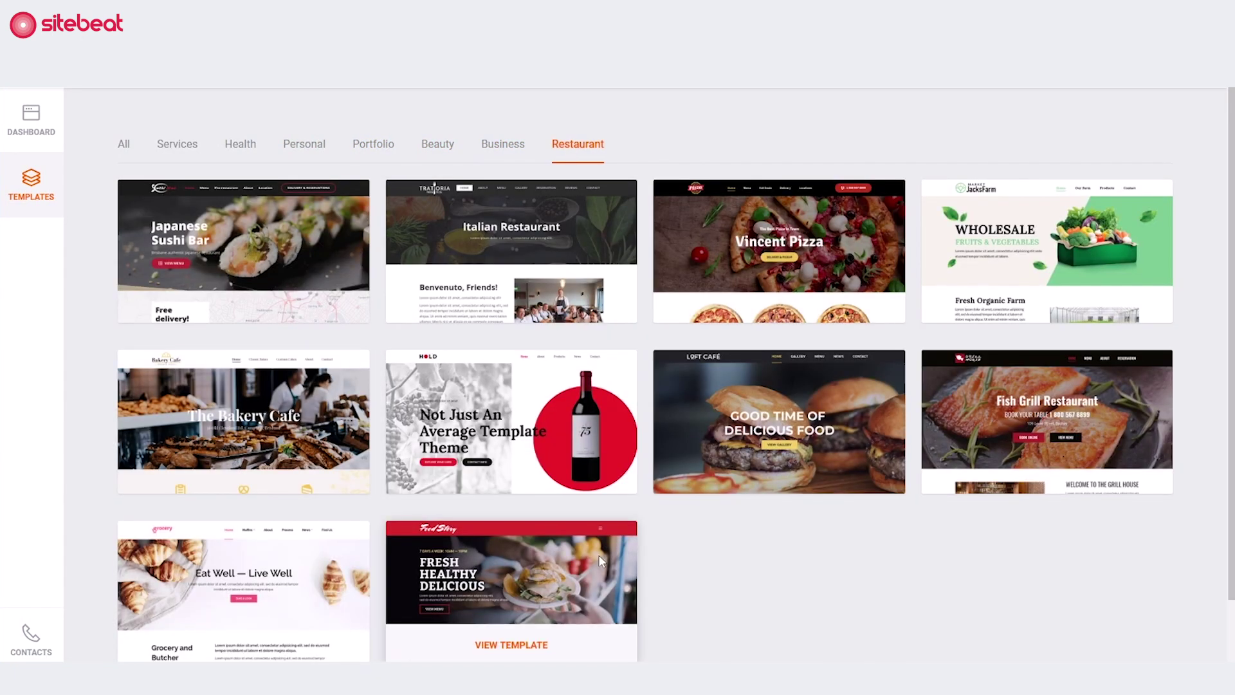
click(243, 644)
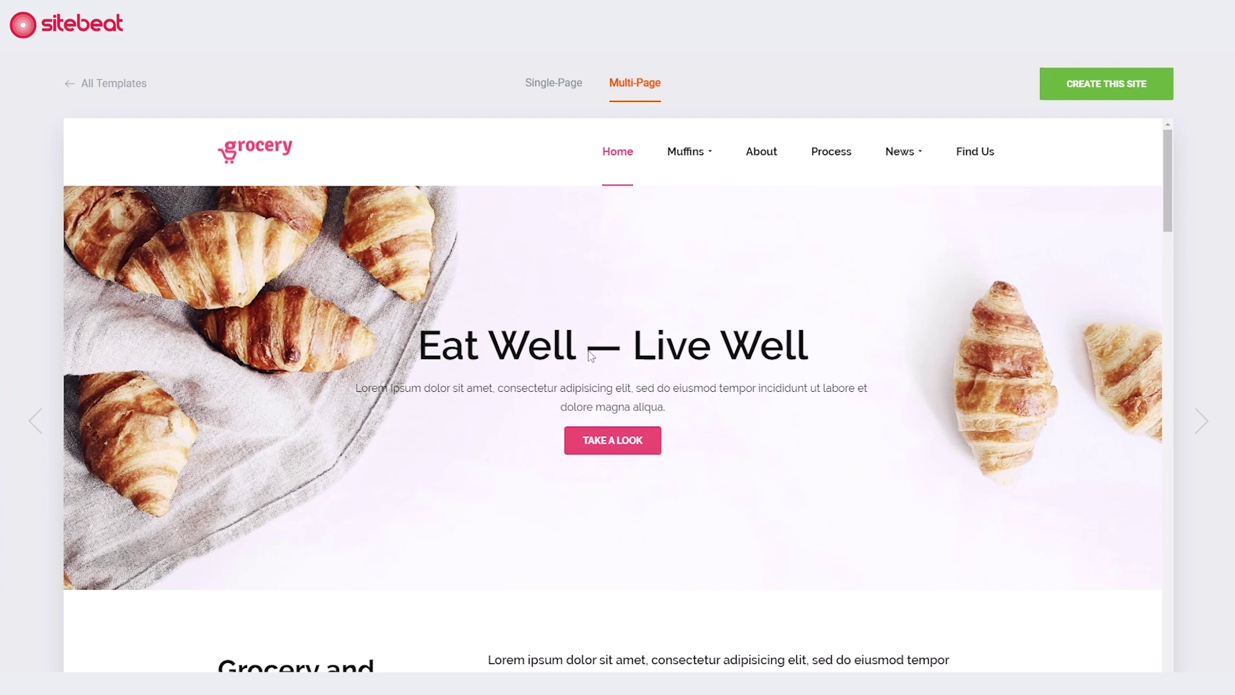
- Check the template's News page, then create a site from the grocery template
click(904, 160)
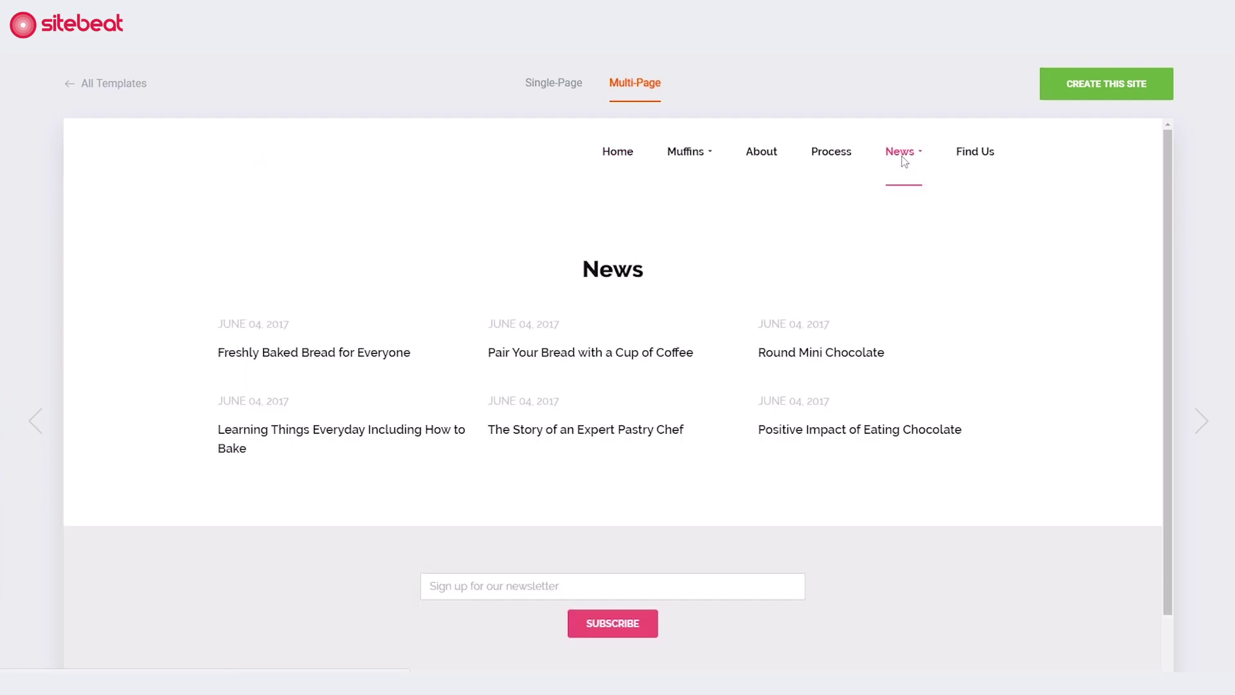
scroll(903, 160, down, 5)
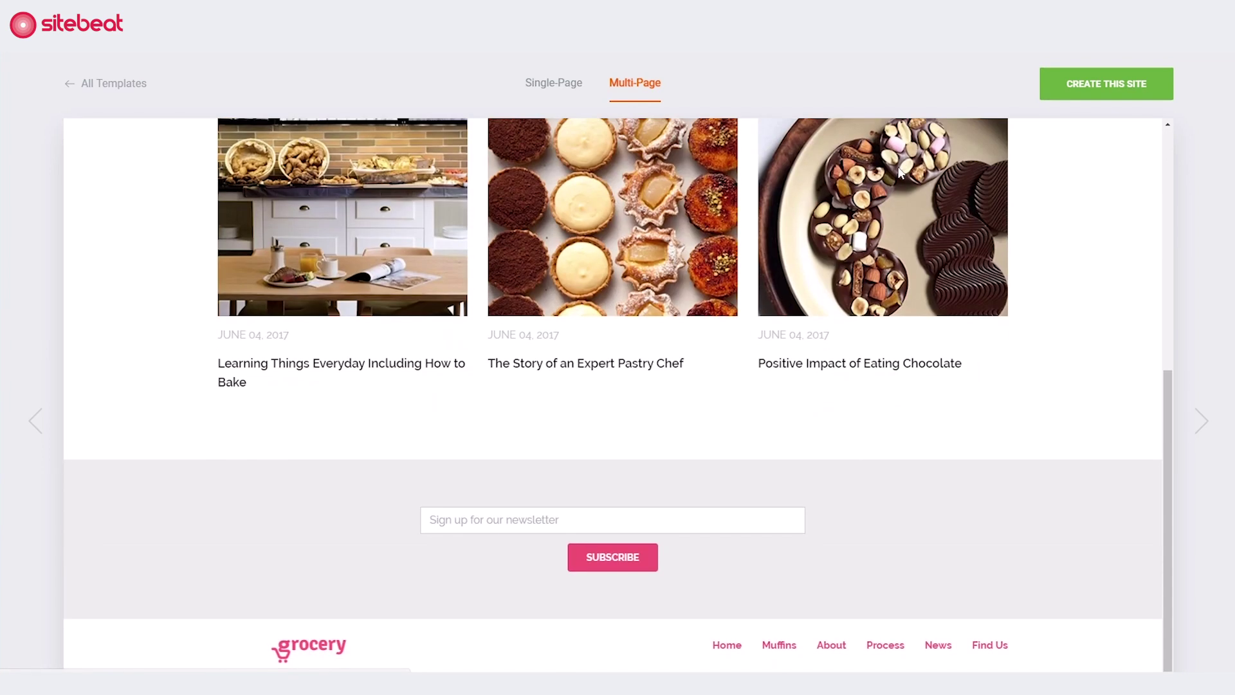
click(1105, 82)
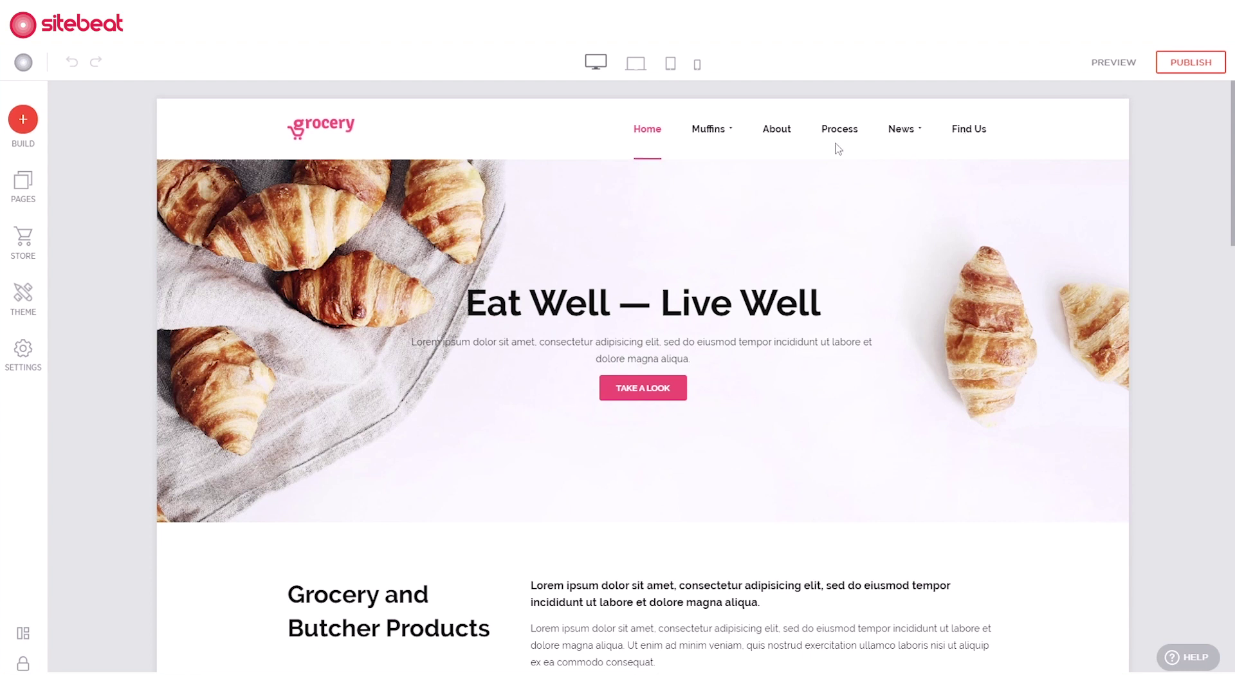
- Upload the B logo image and confirm its crop as the new header logo
mouse_move(312, 138)
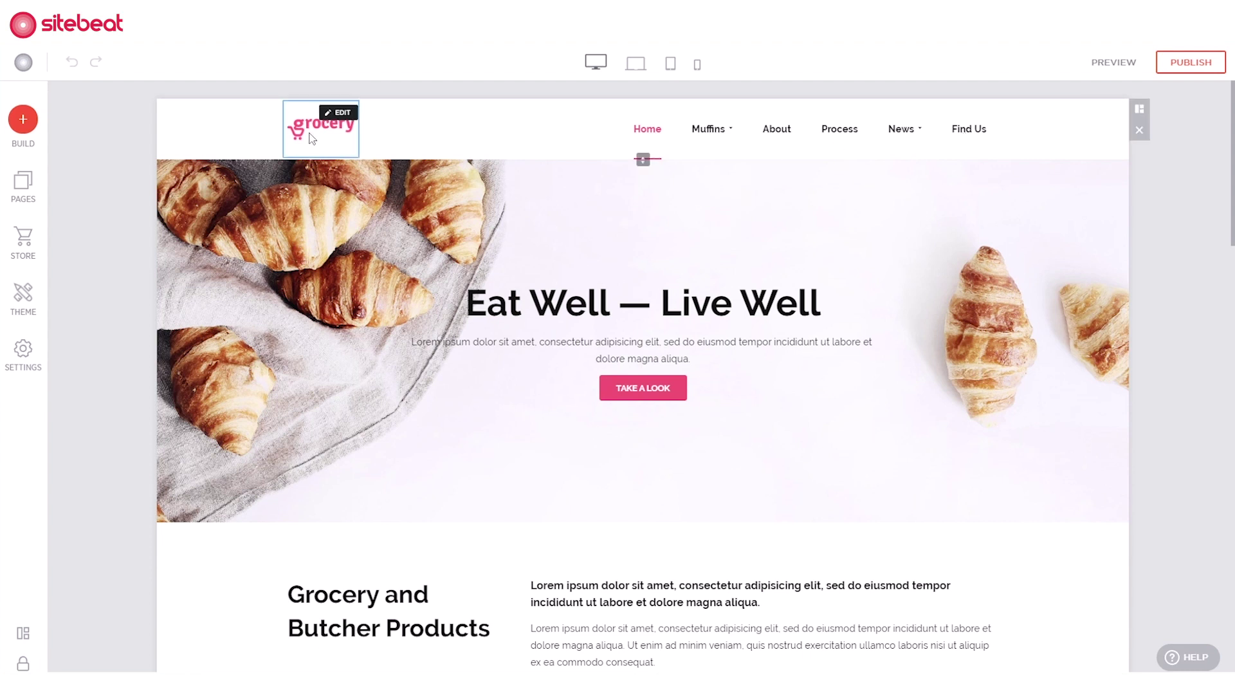
click(341, 113)
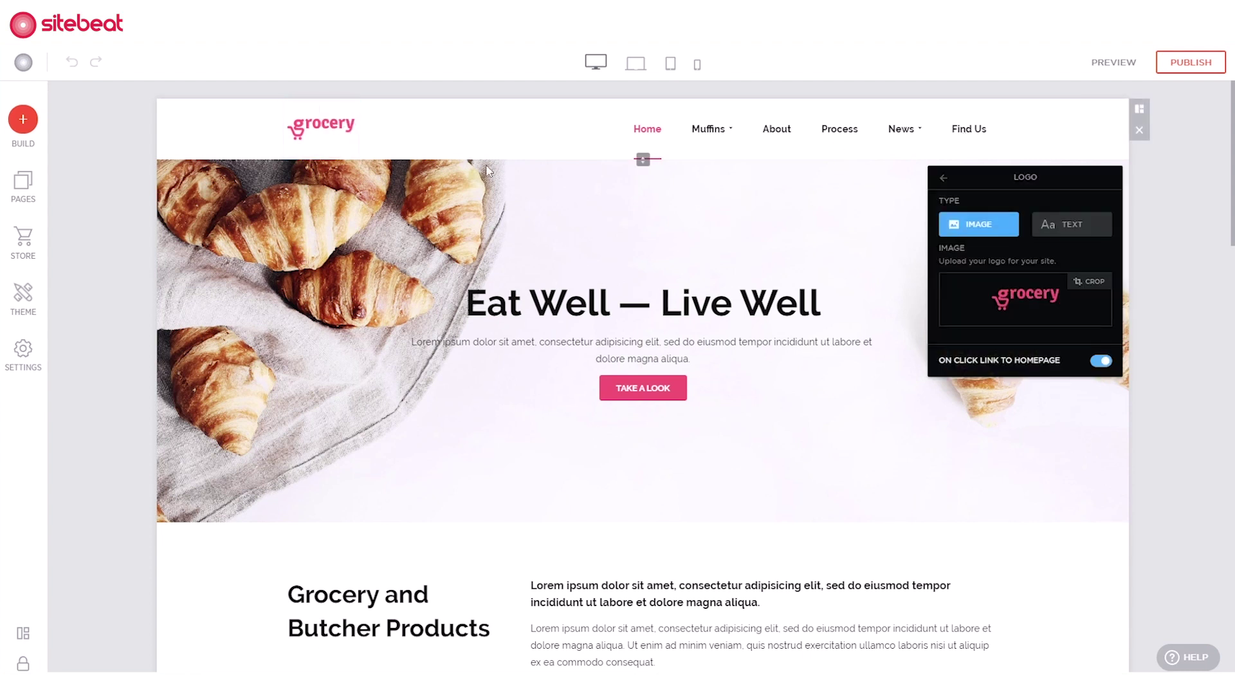
click(1037, 307)
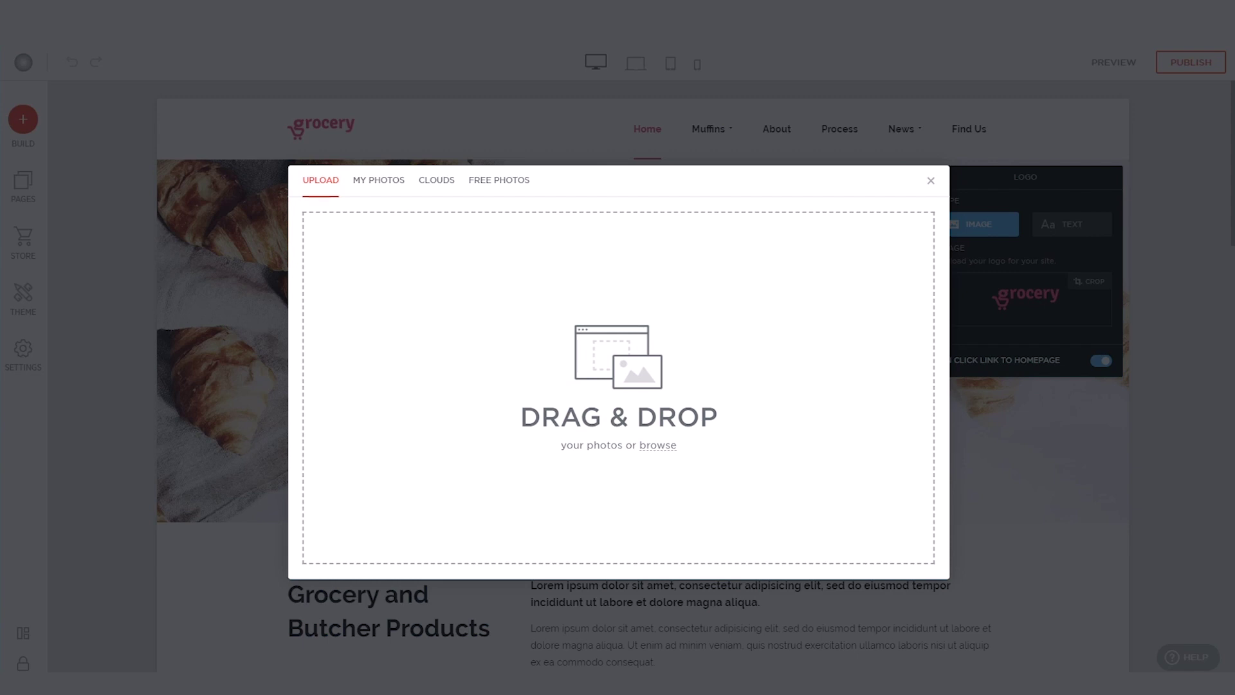
drag(30, 632, 609, 446)
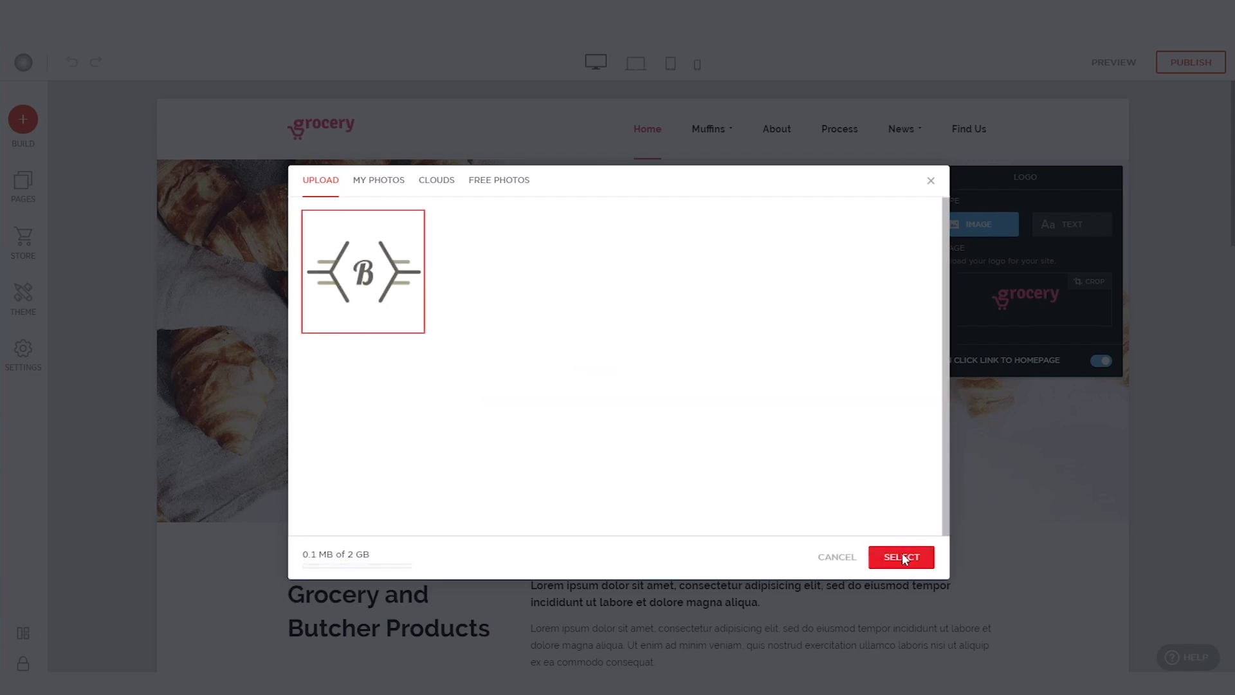
click(902, 557)
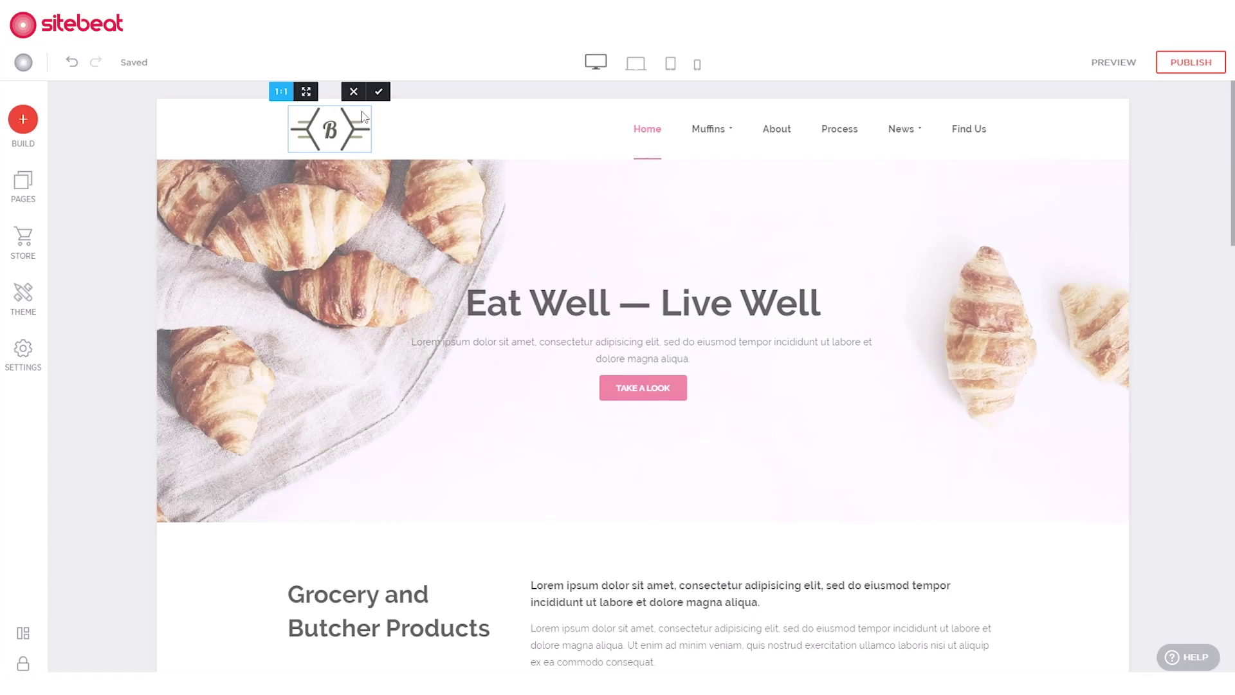
click(380, 92)
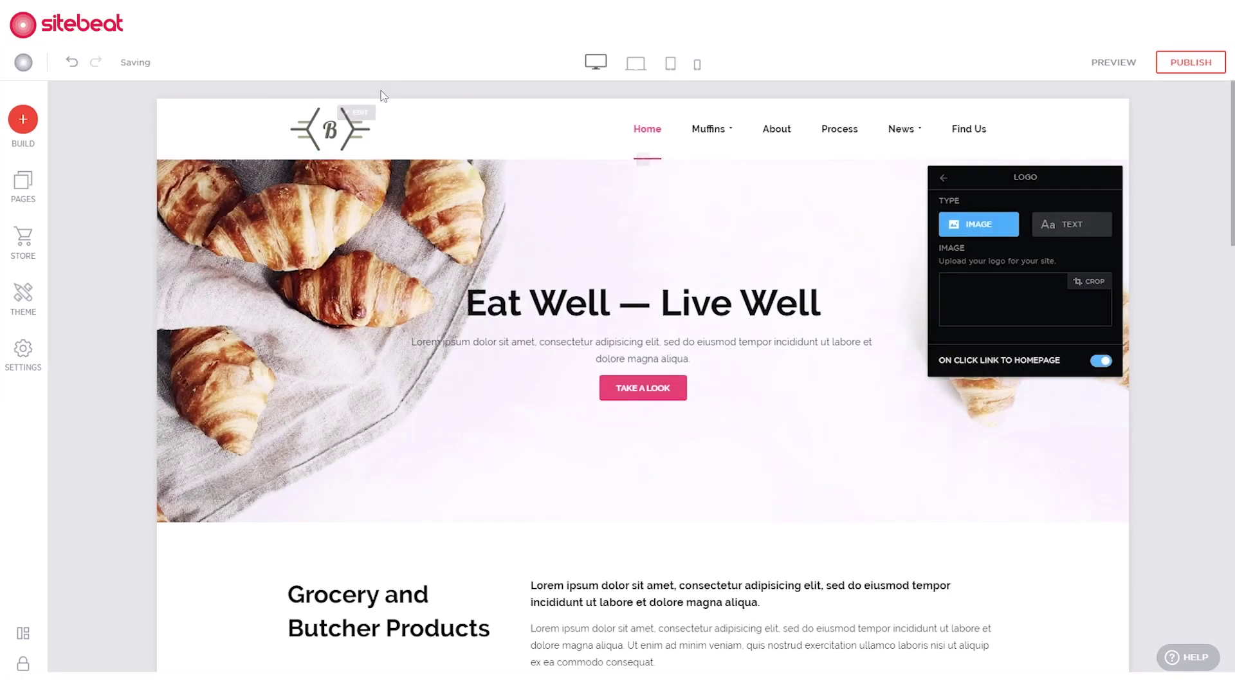
click(388, 100)
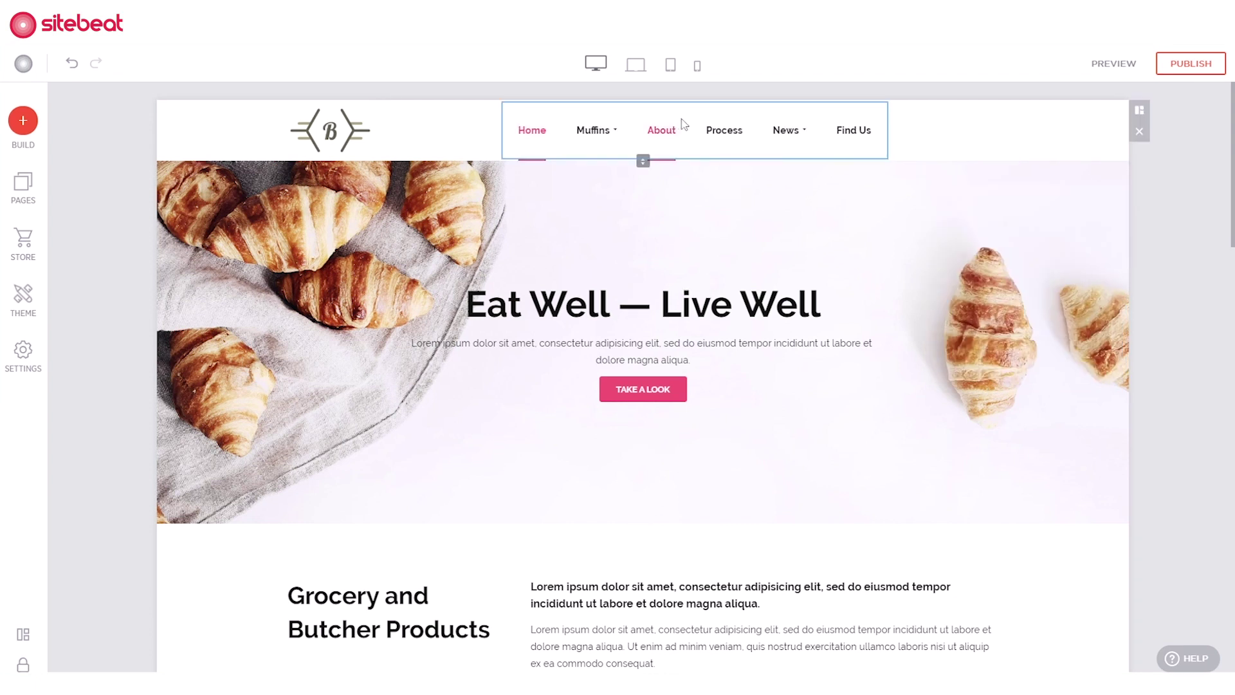
- Add a Social Buttons feature to the header layout
click(1139, 112)
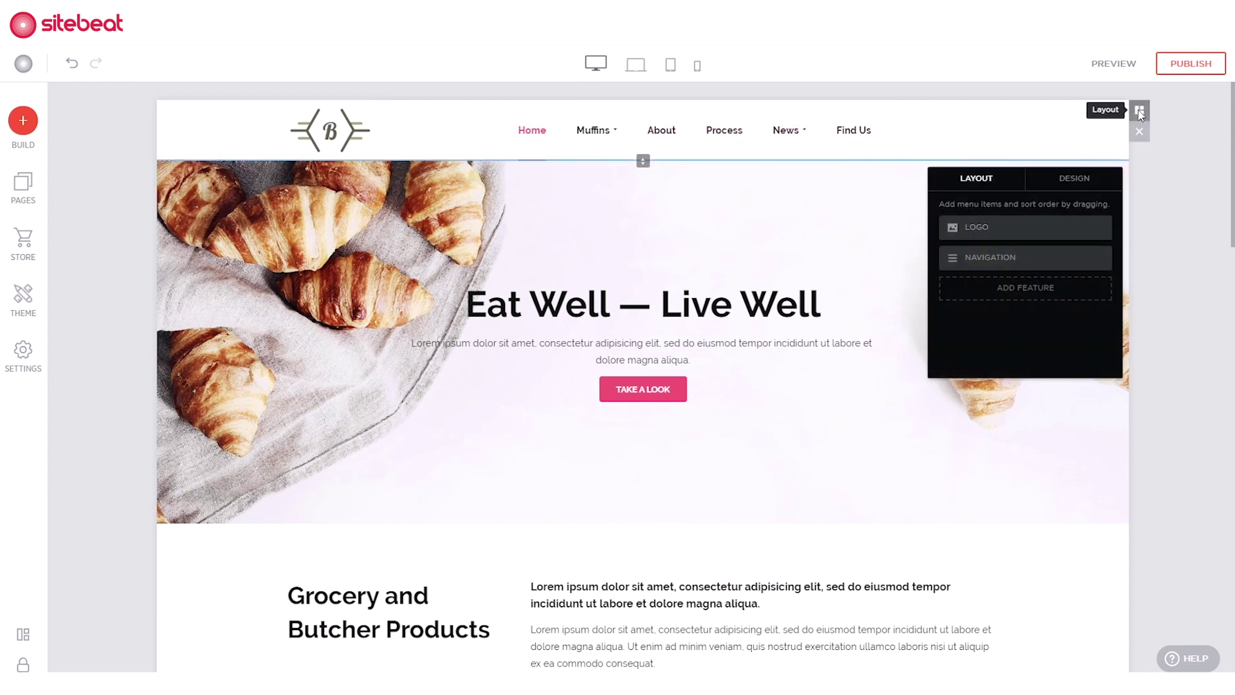
click(1027, 289)
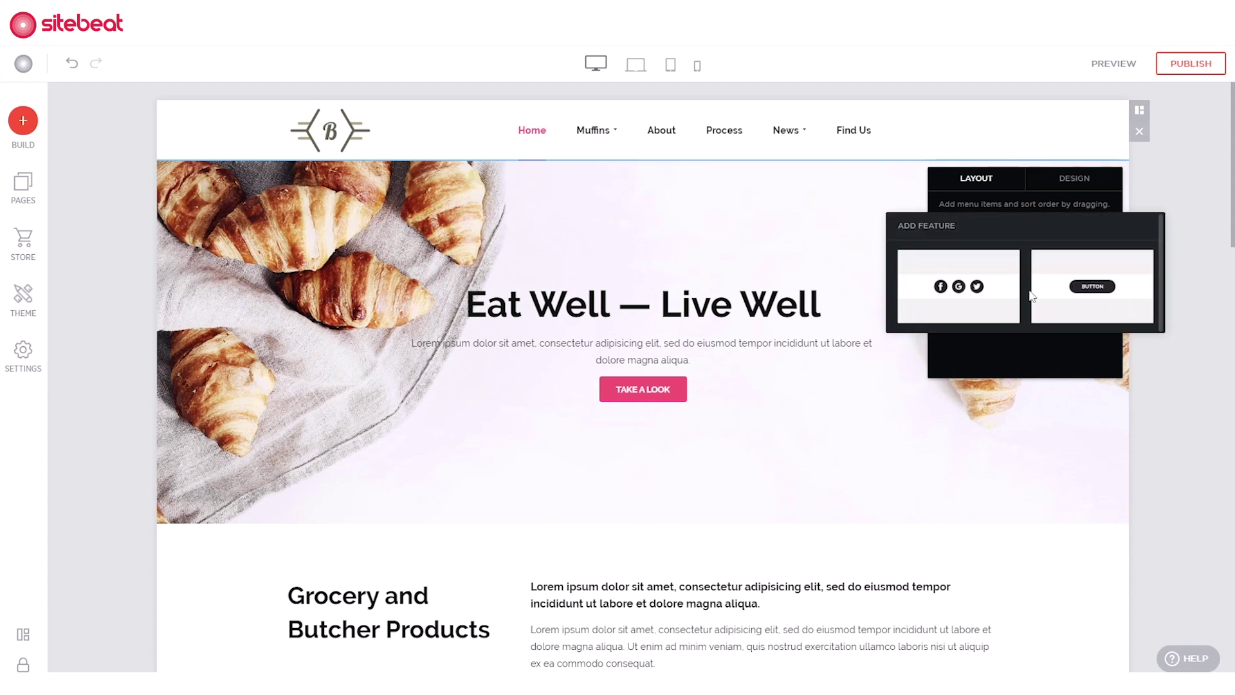
click(963, 289)
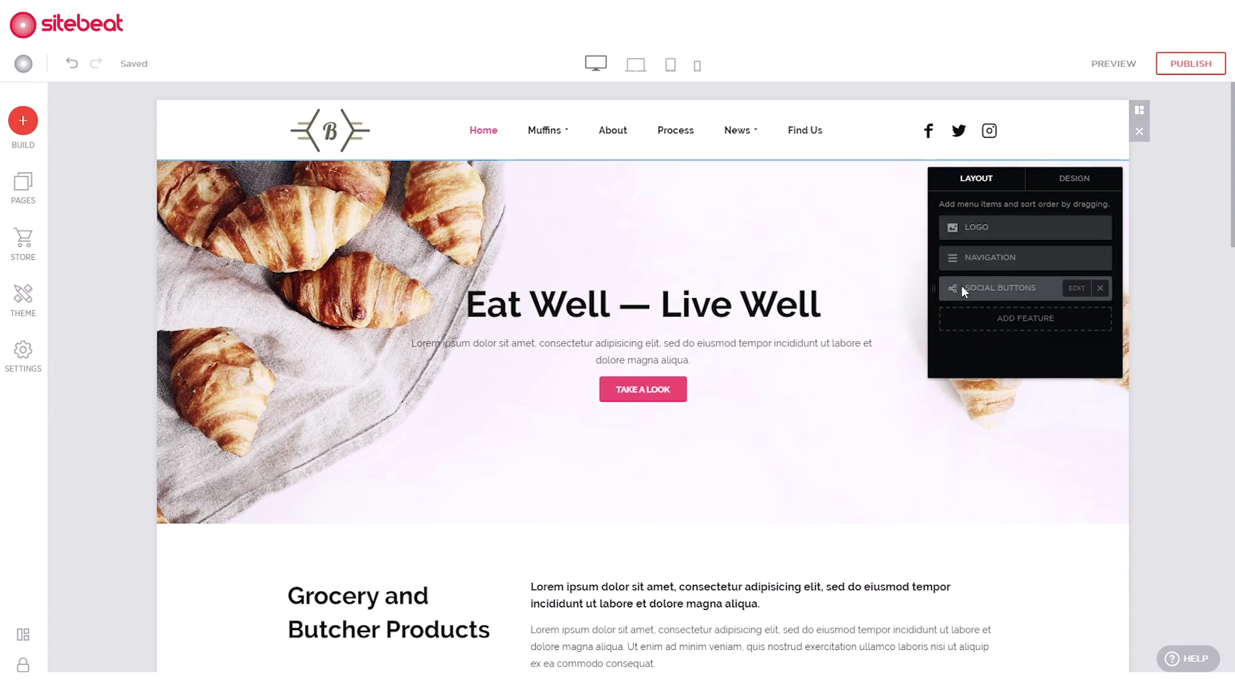
- Left-align the header navigation menu in the Design settings
click(1073, 180)
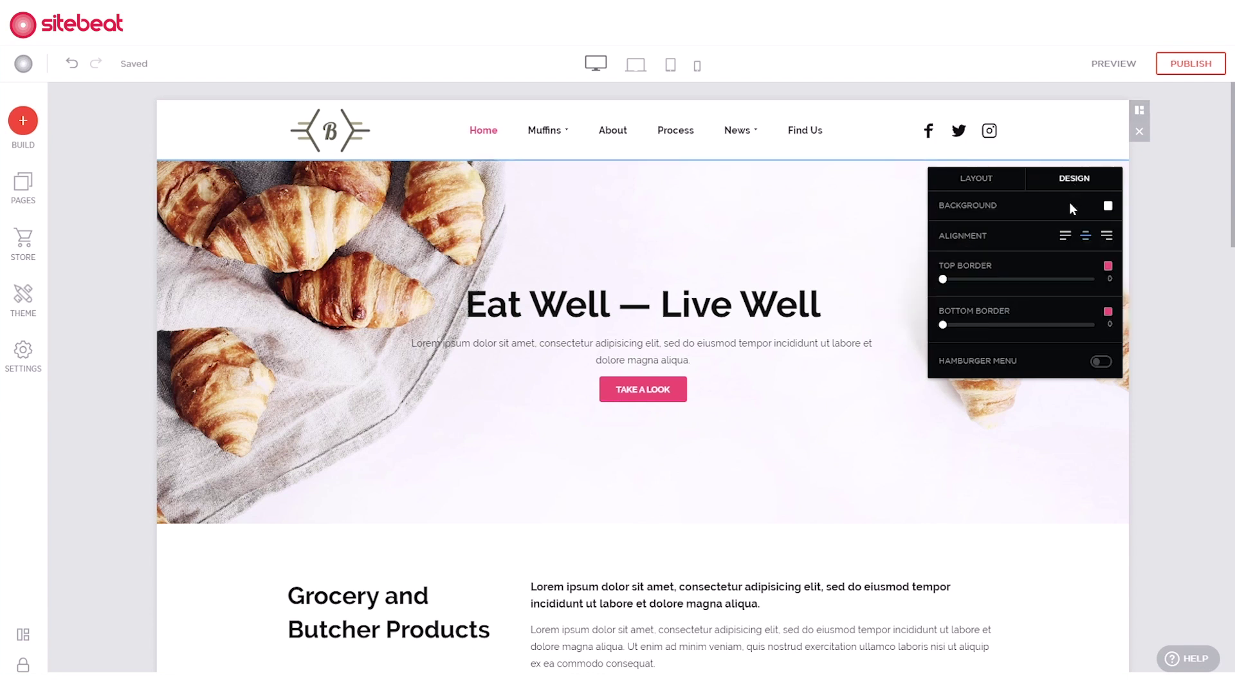
click(1064, 237)
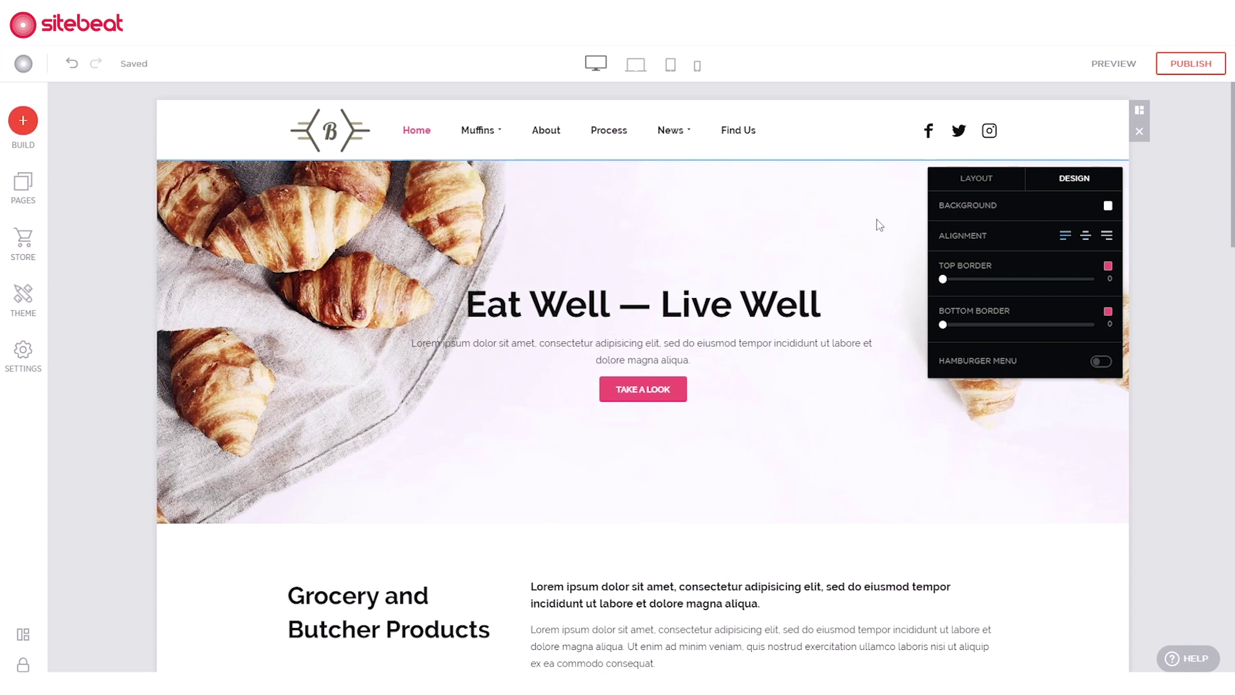
click(645, 221)
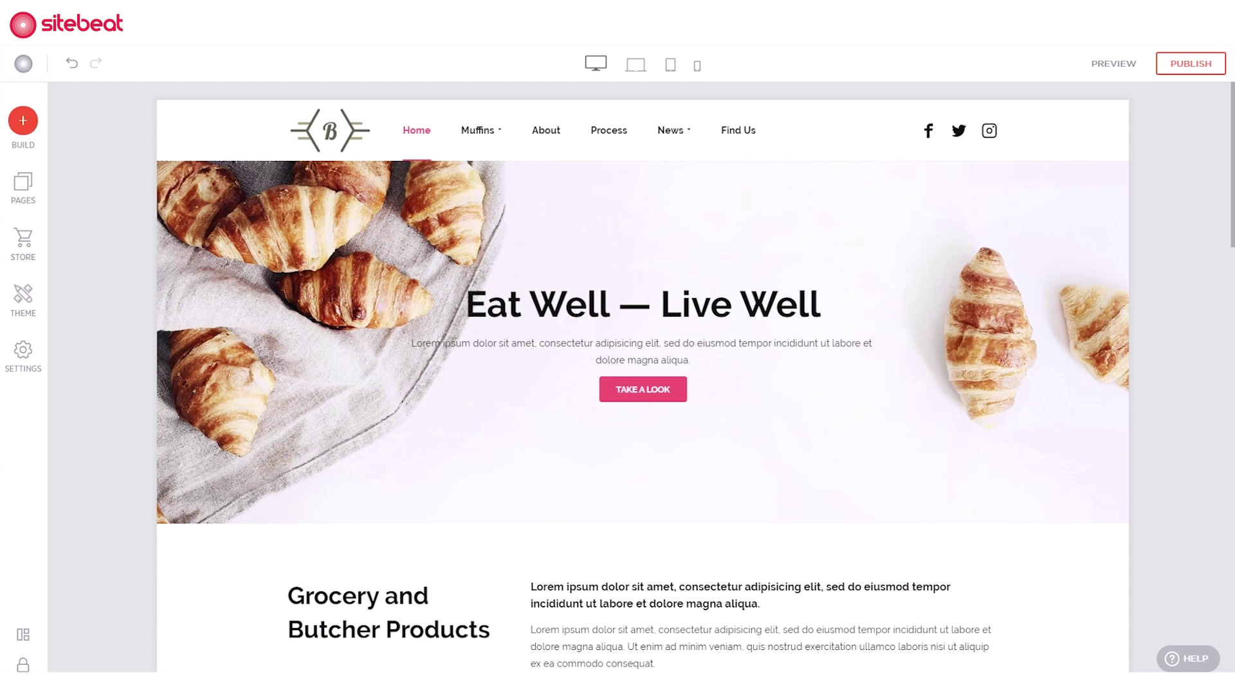
- Type 'Best Baker Ever' as the hero heading and keep it centred
drag(465, 303, 831, 312)
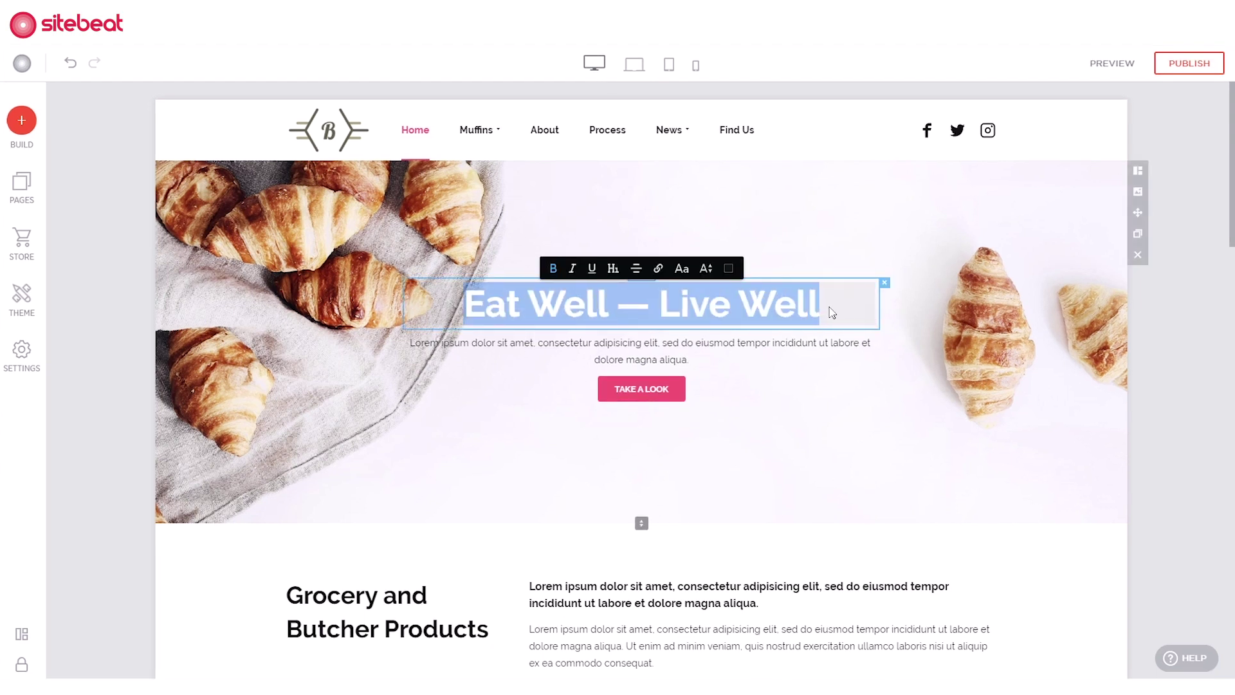
text(Best )
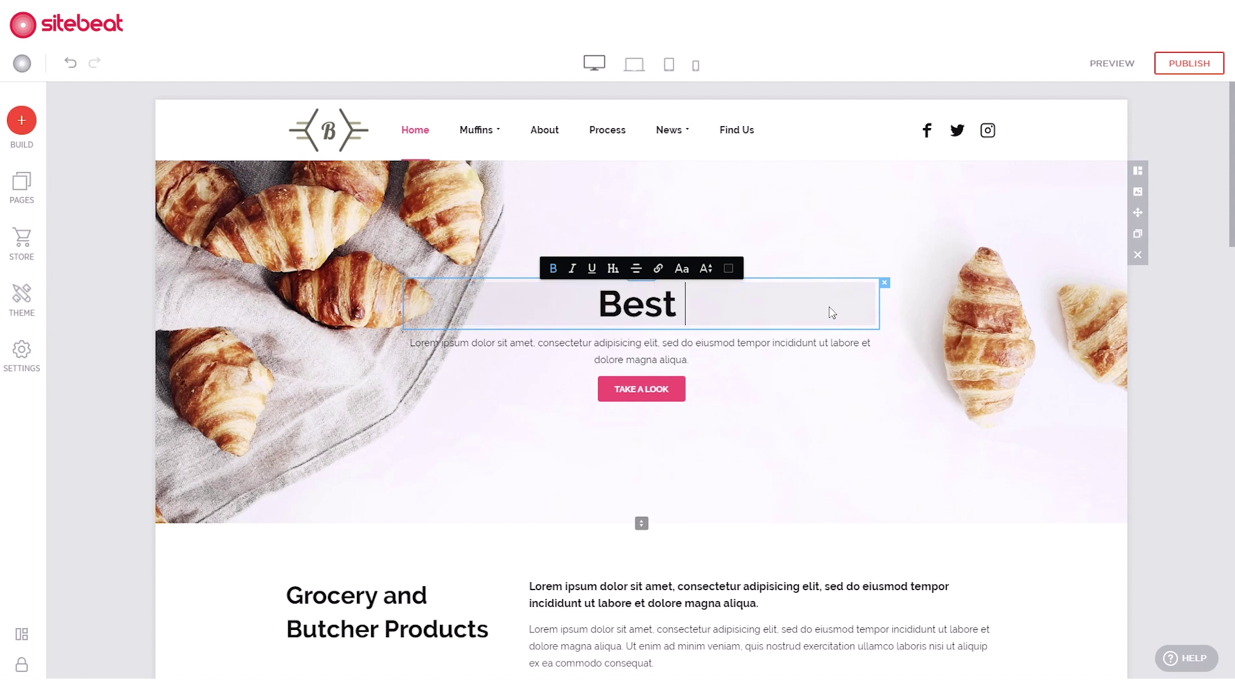
text(Baker Ever)
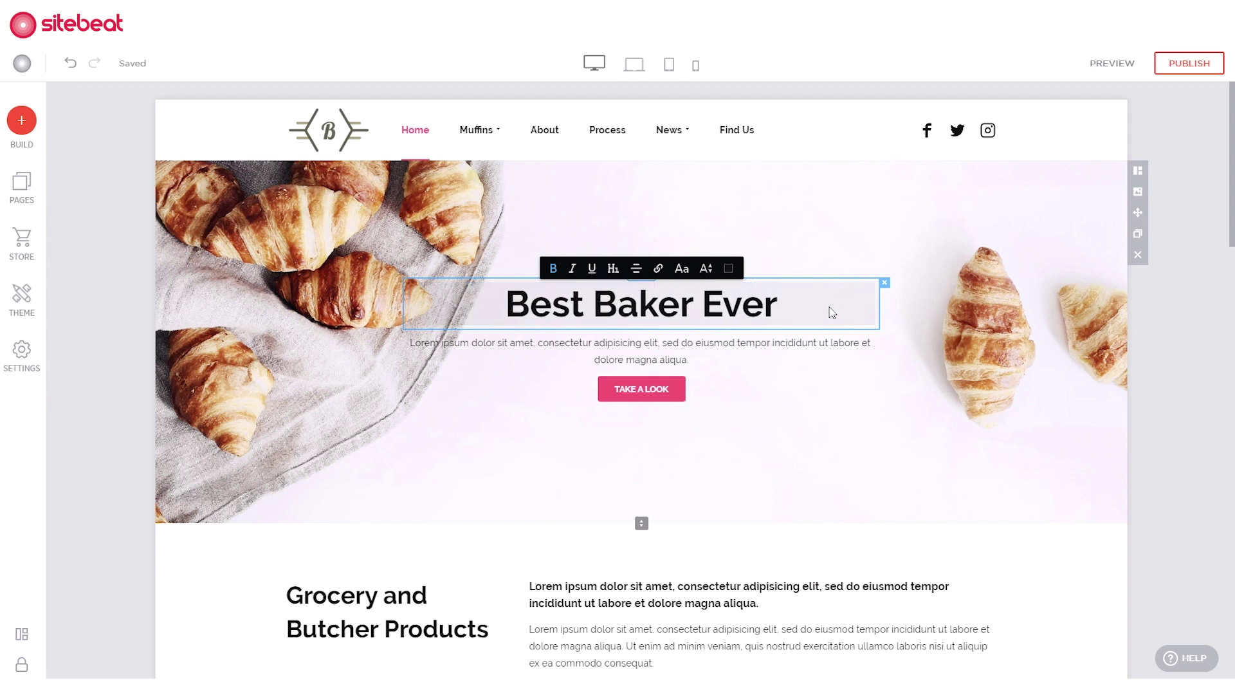
key(ctrl+a)
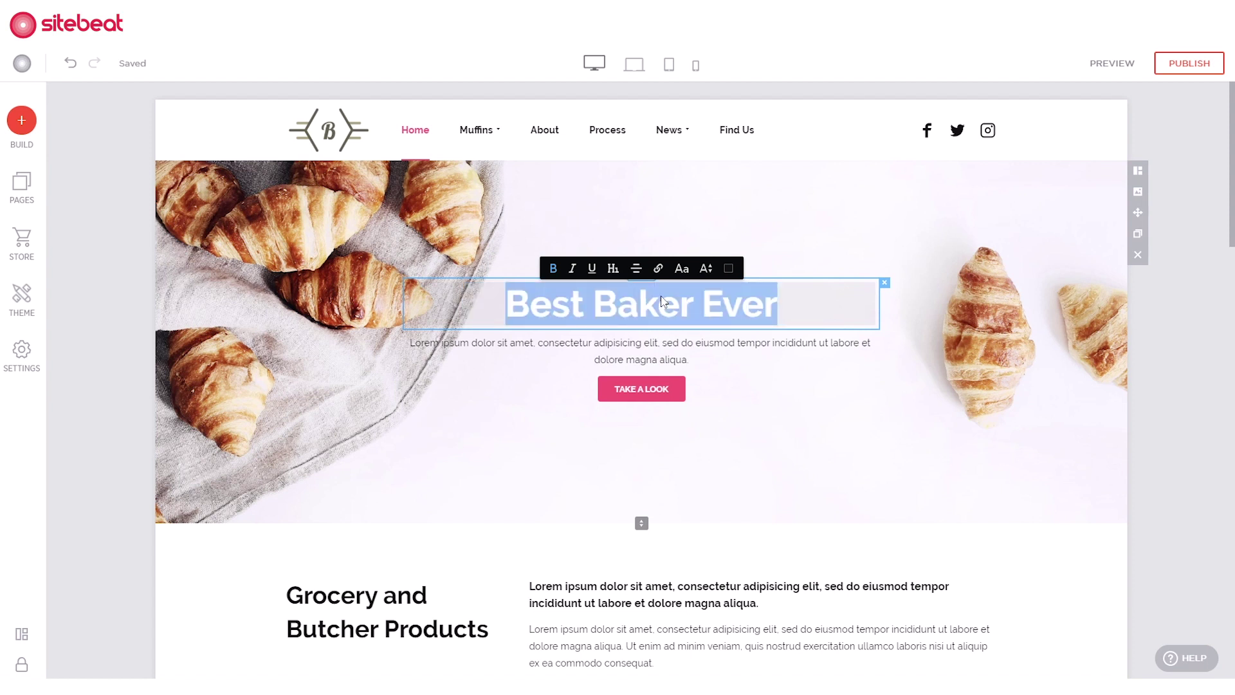
click(640, 275)
click(640, 275)
click(641, 275)
- Replace the hero subtitle with the pasted bakery text and make it bold
click(633, 350)
key(ctrl+a)
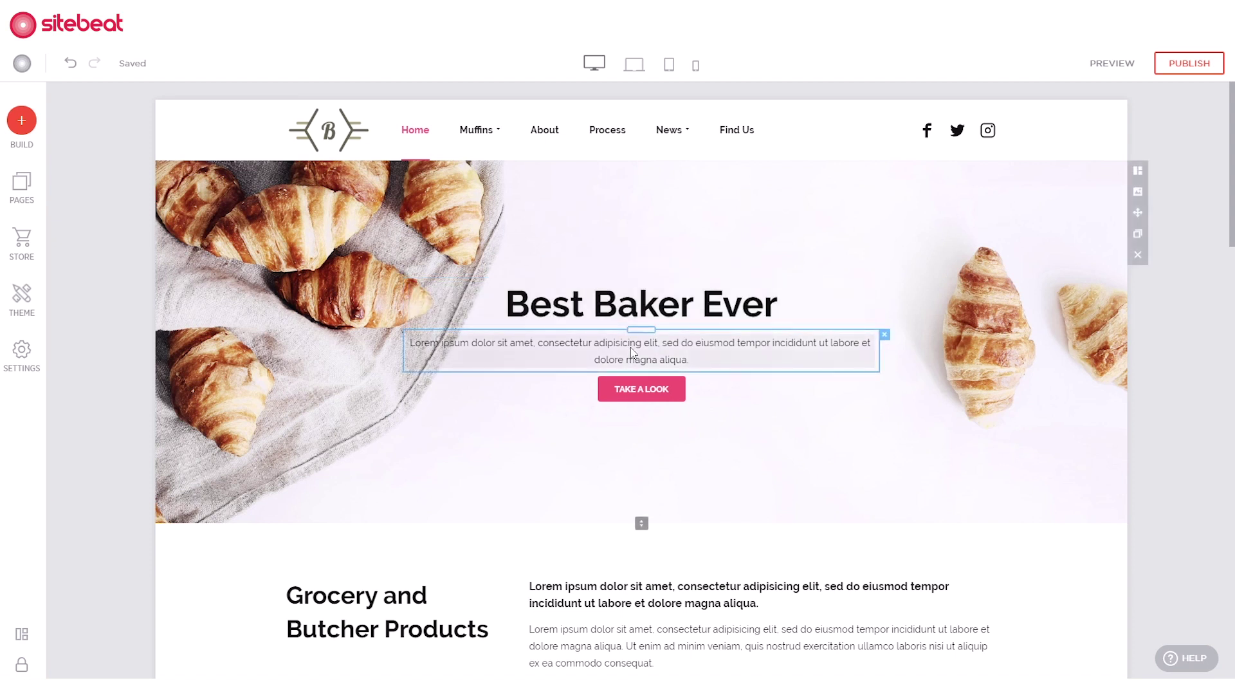
text(If you want ORDINARY bread – you're in the WRONG place! Taste the extraordinary with our freshly-baked surprises that'll fill your morning with inspiration)
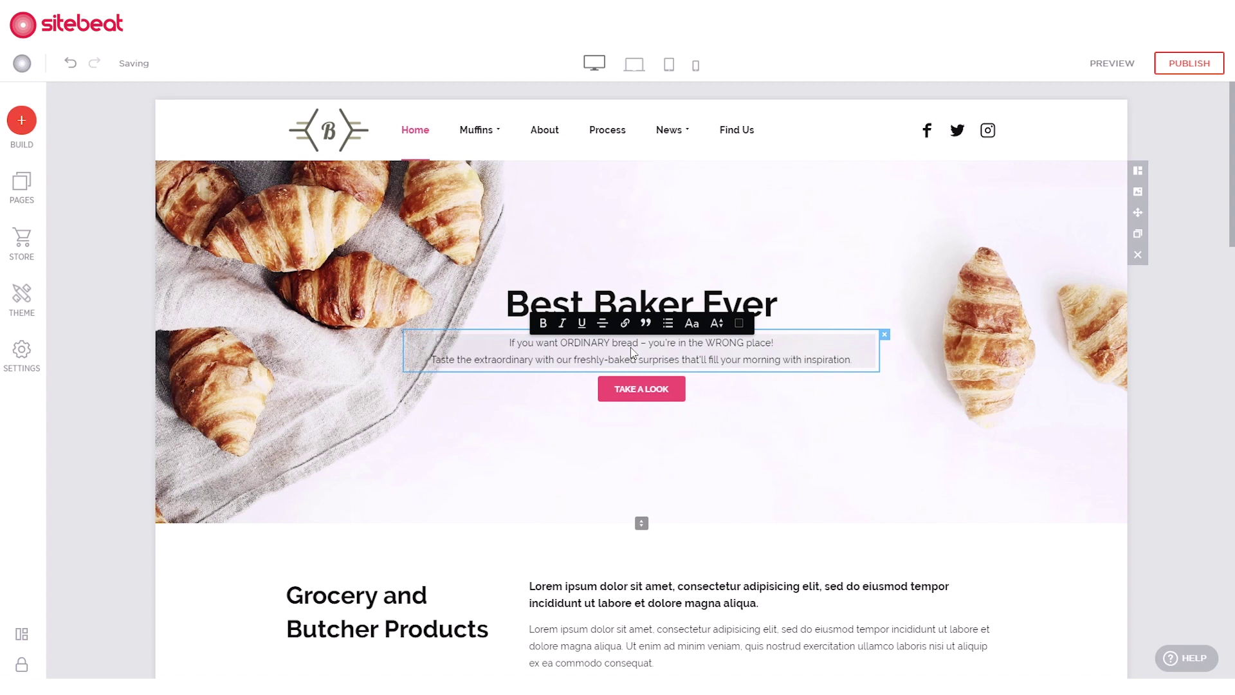
key(ctrl+a)
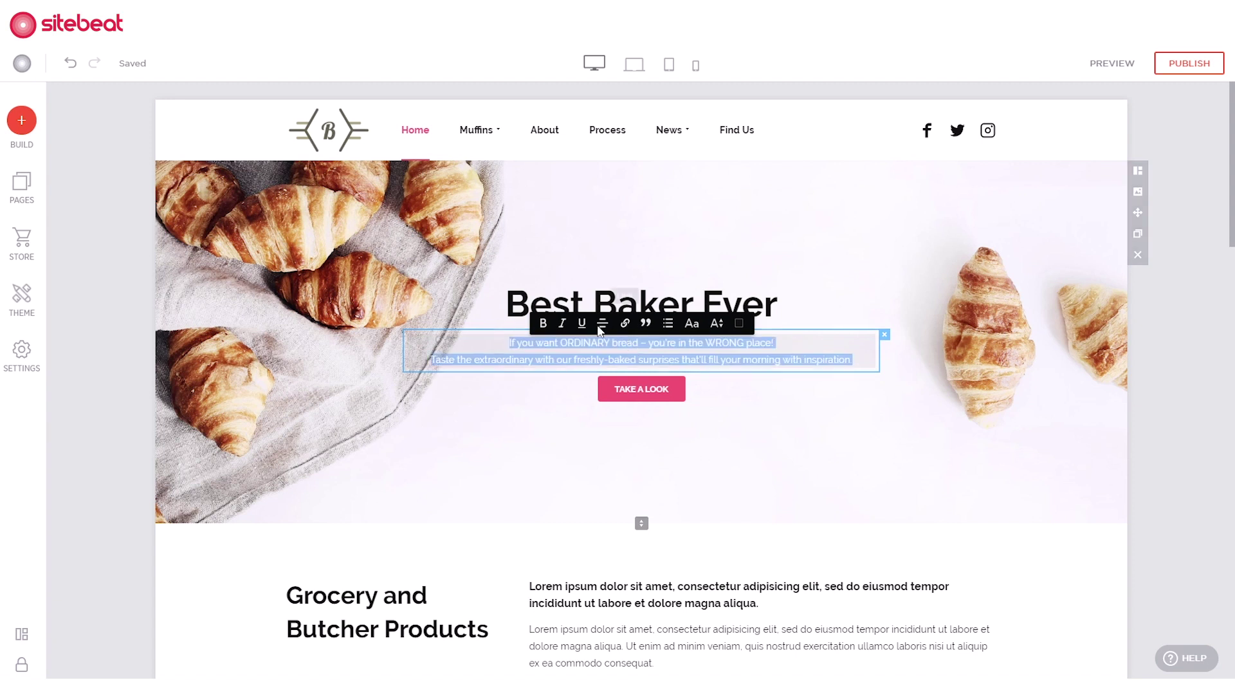
click(543, 322)
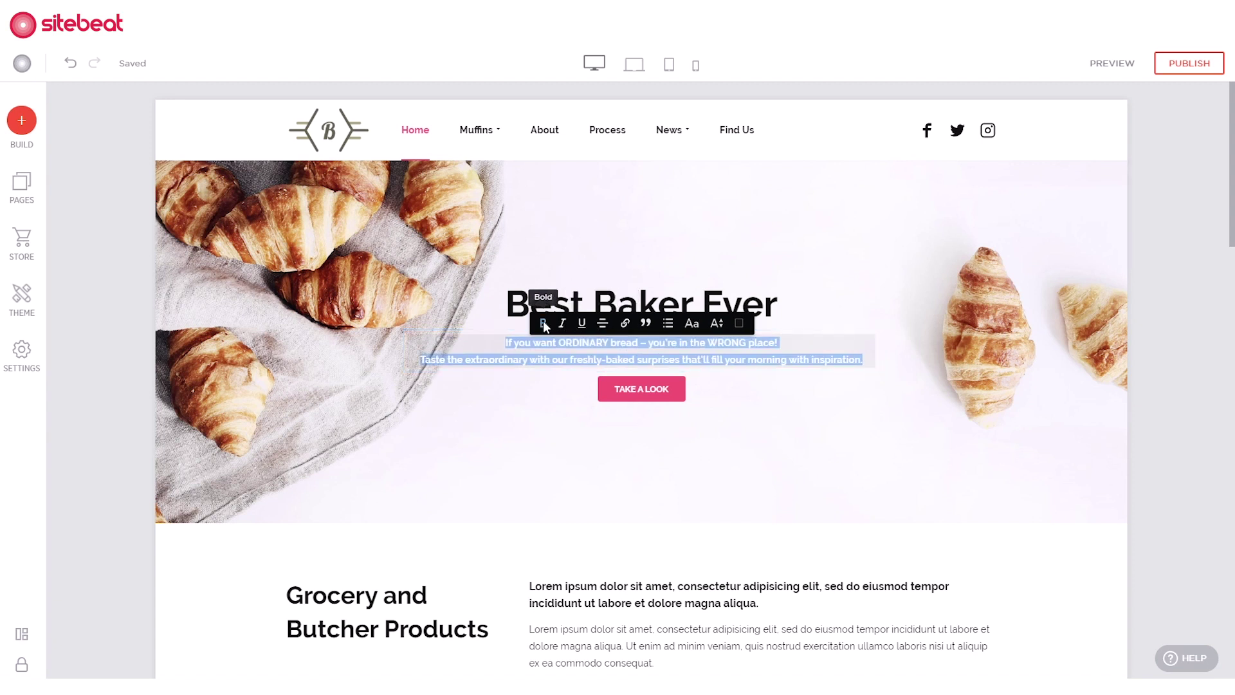
click(547, 408)
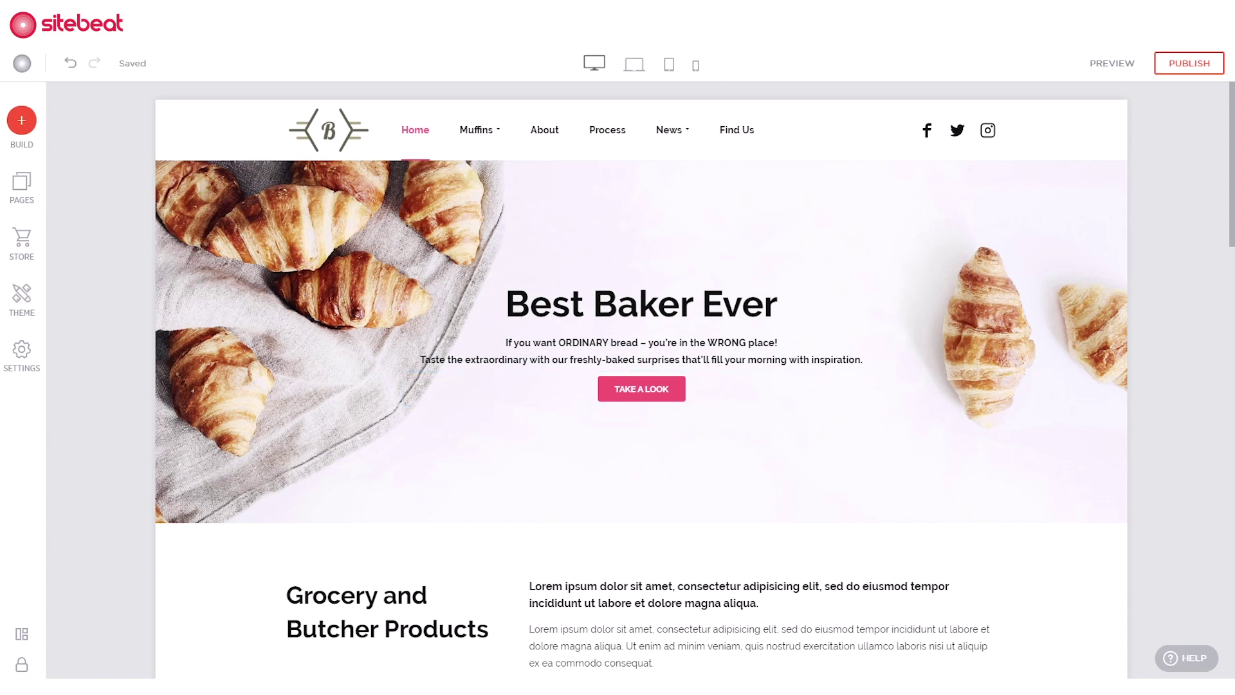
mouse_move(884, 334)
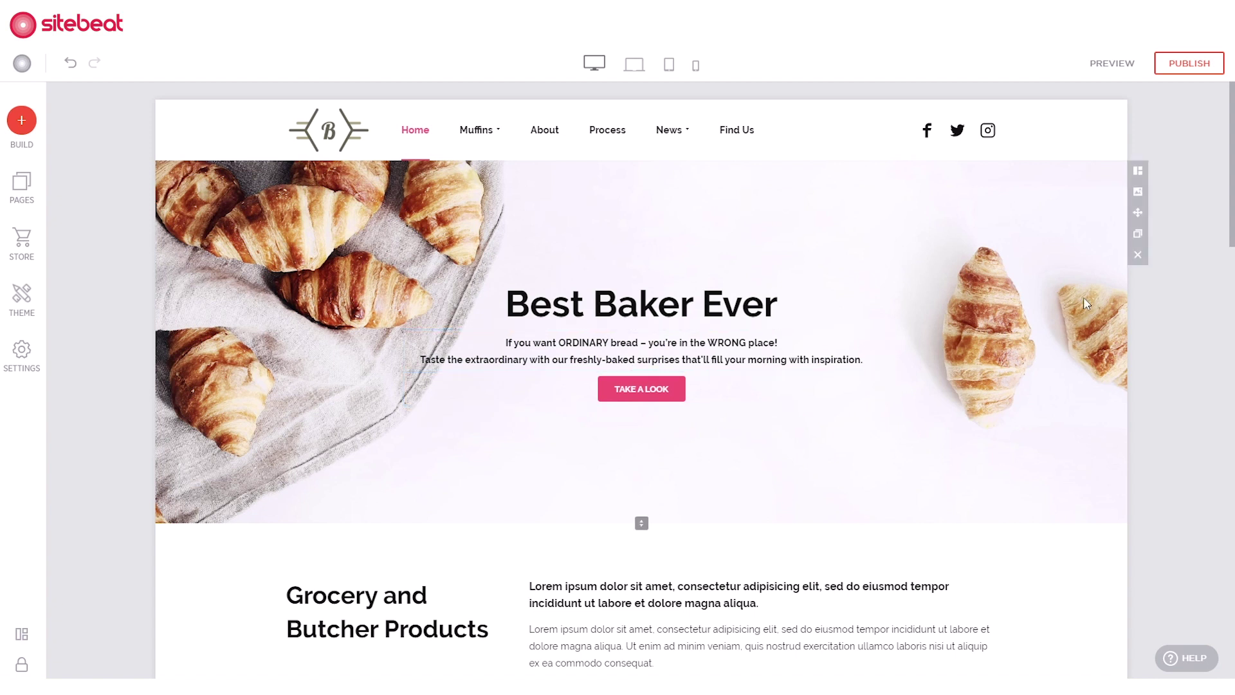
- Set the hero background to a free Food stock photo of a lattice pie on stone
click(1138, 191)
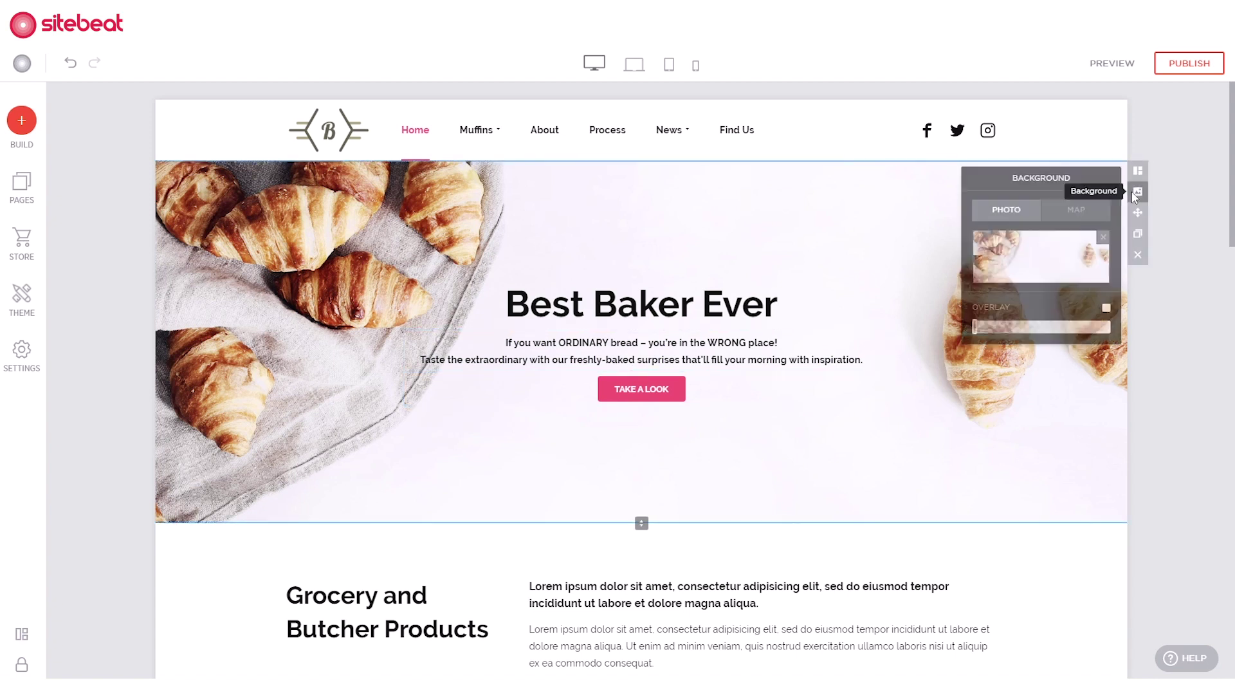
click(1032, 268)
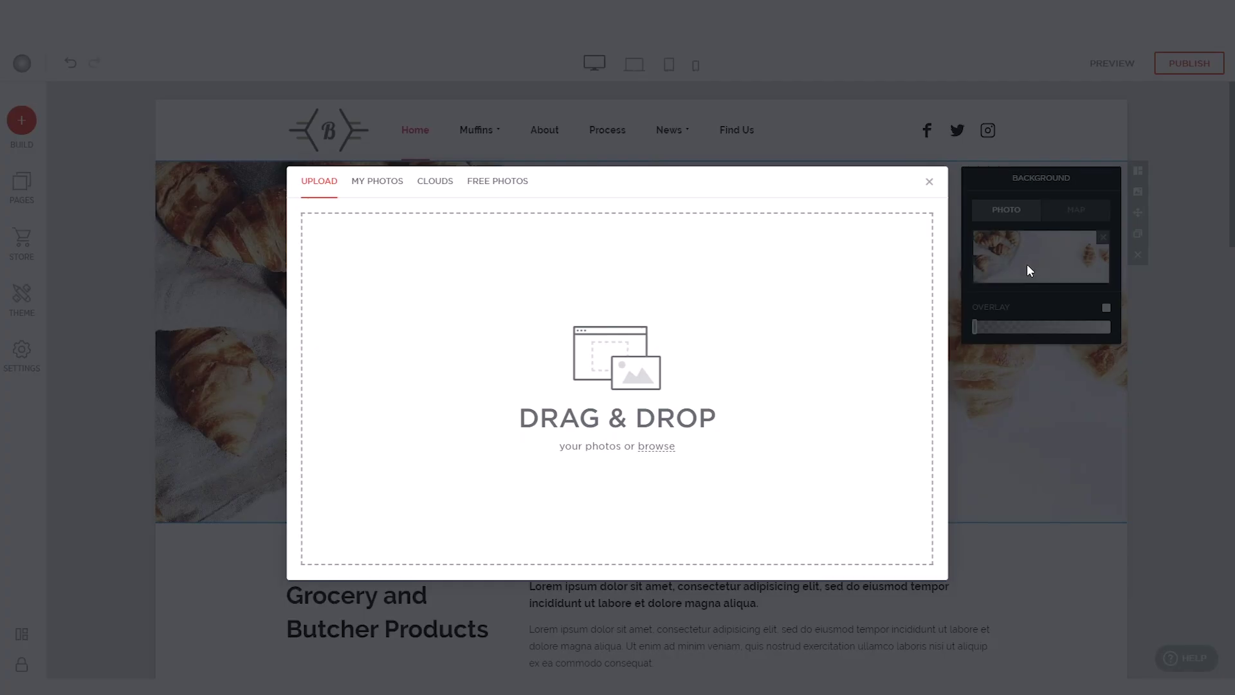
click(492, 187)
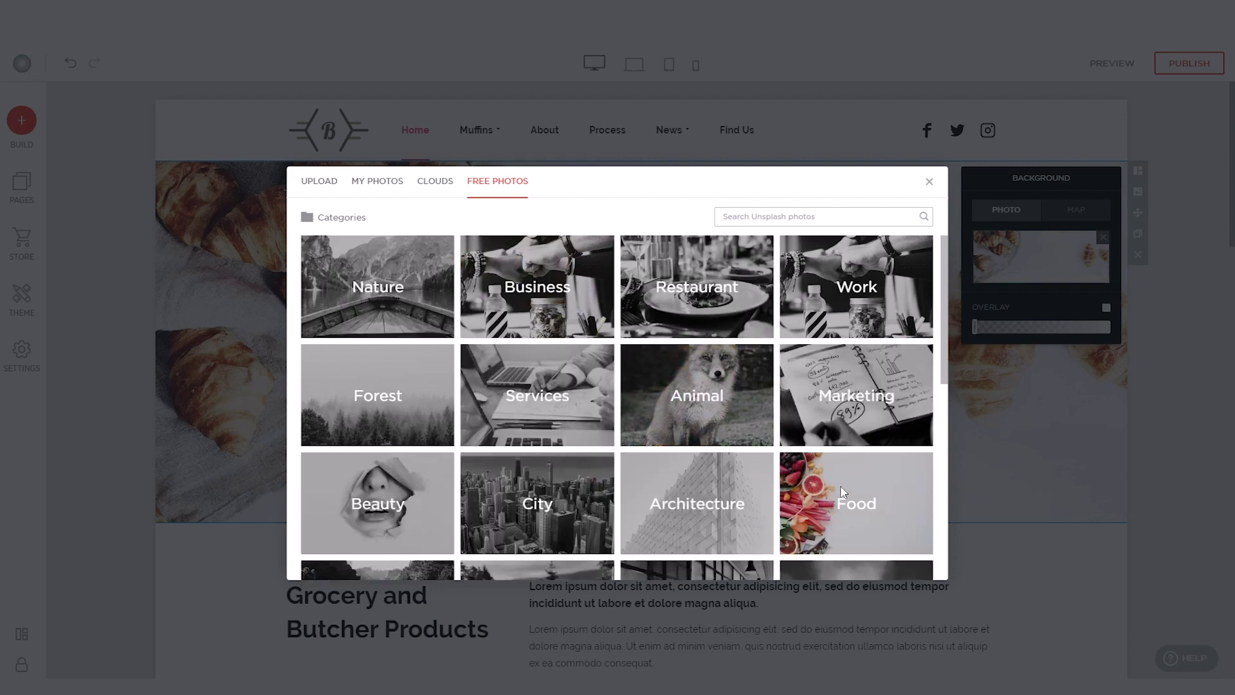
click(861, 505)
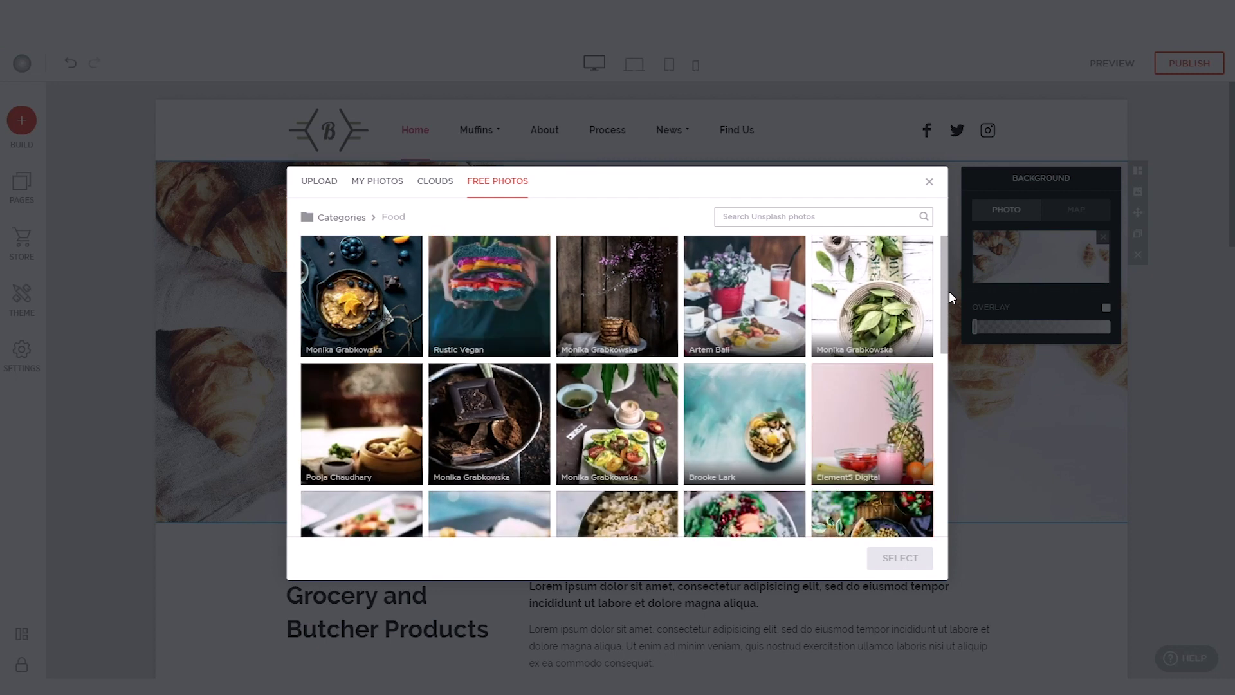
drag(944, 289, 938, 449)
click(377, 342)
click(900, 558)
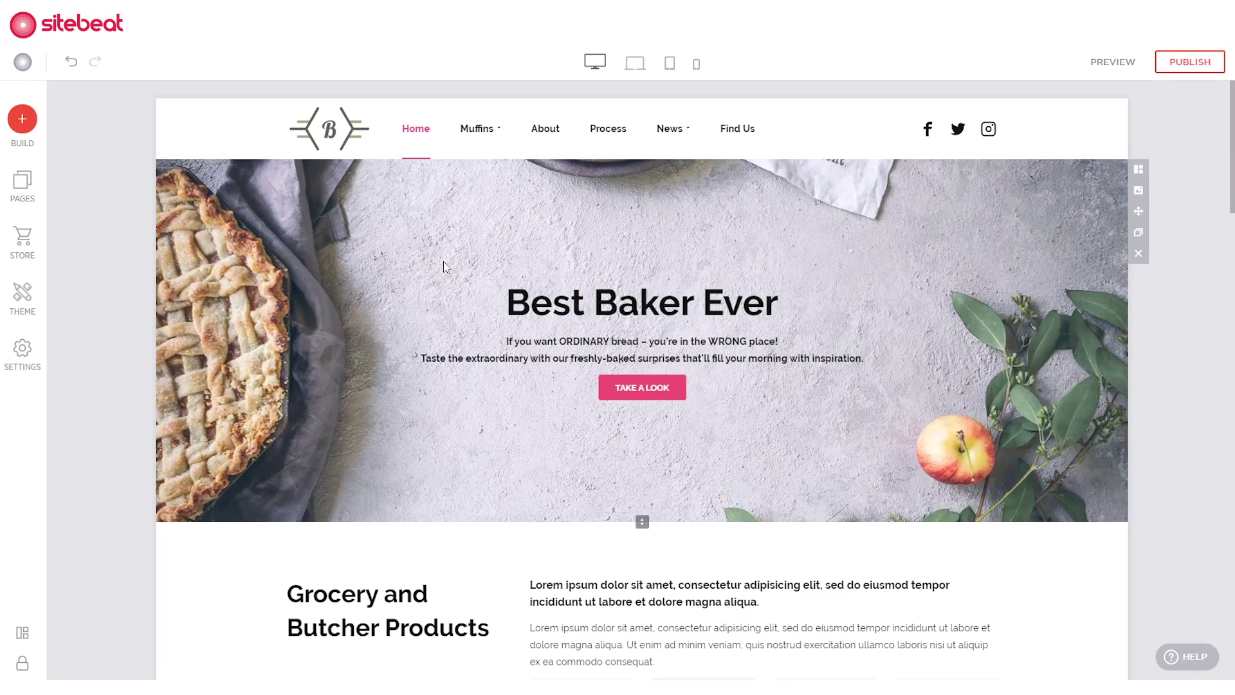
click(22, 118)
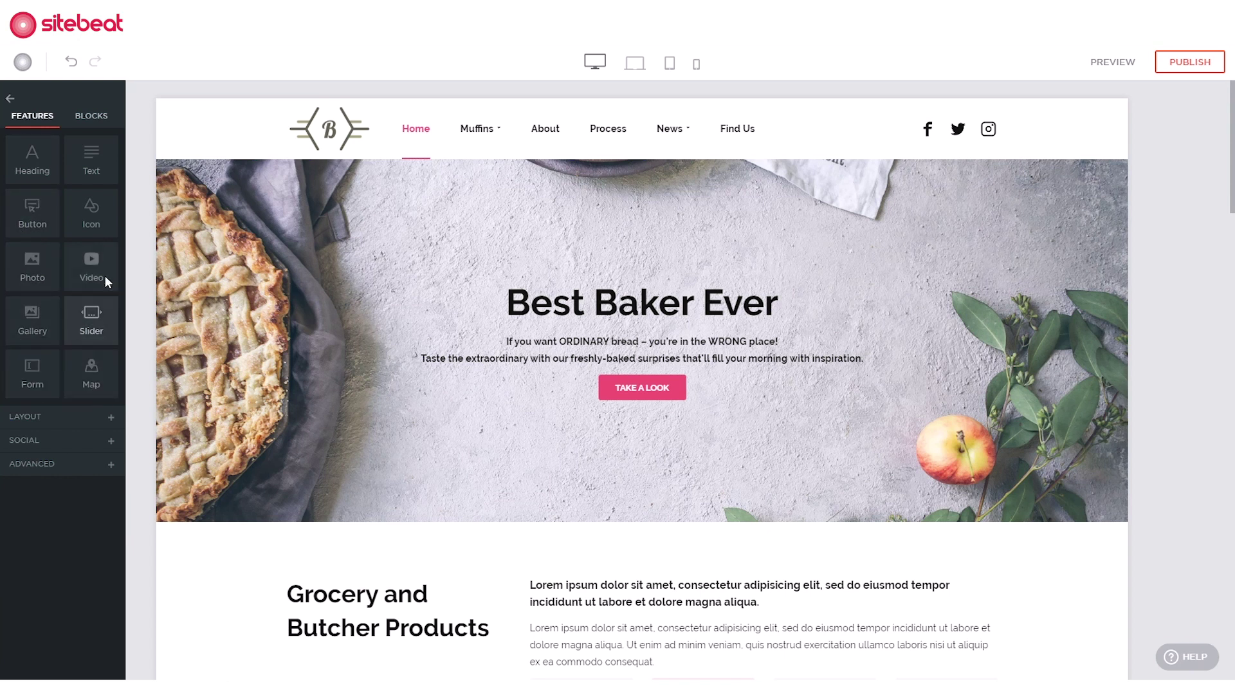
- Add Sharing Buttons under the Grocery and Butcher Products heading
click(36, 444)
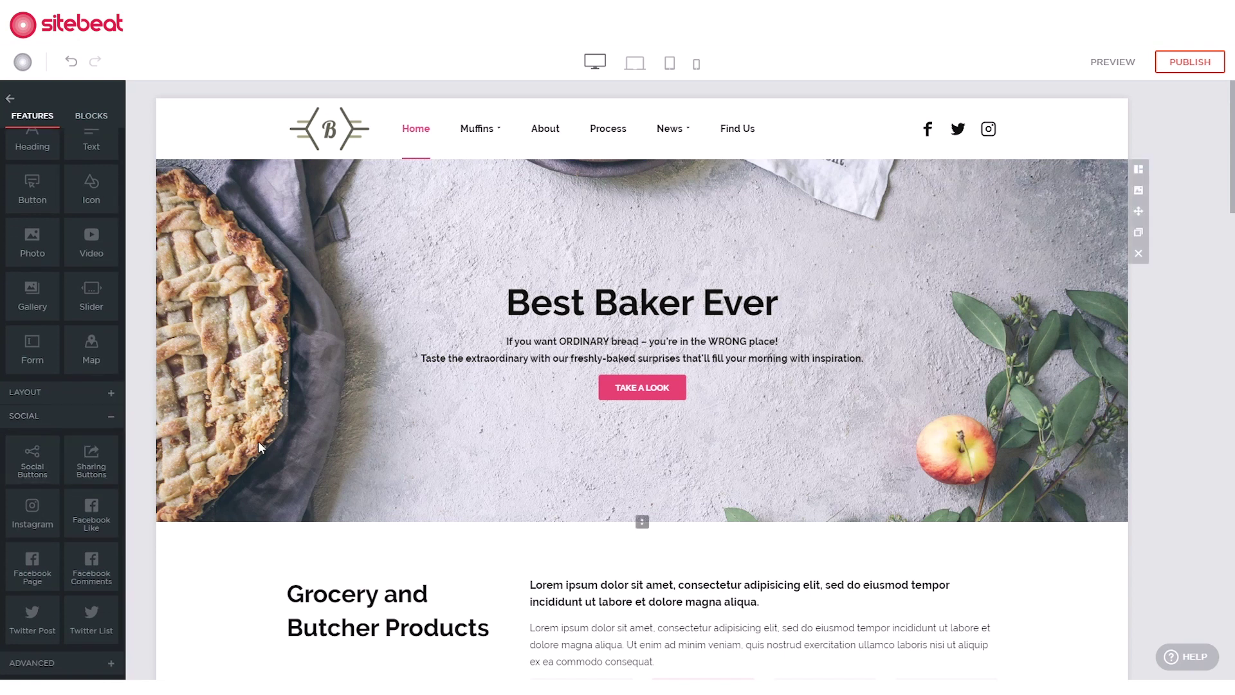
scroll(257, 441, down, 5)
drag(199, 414, 370, 343)
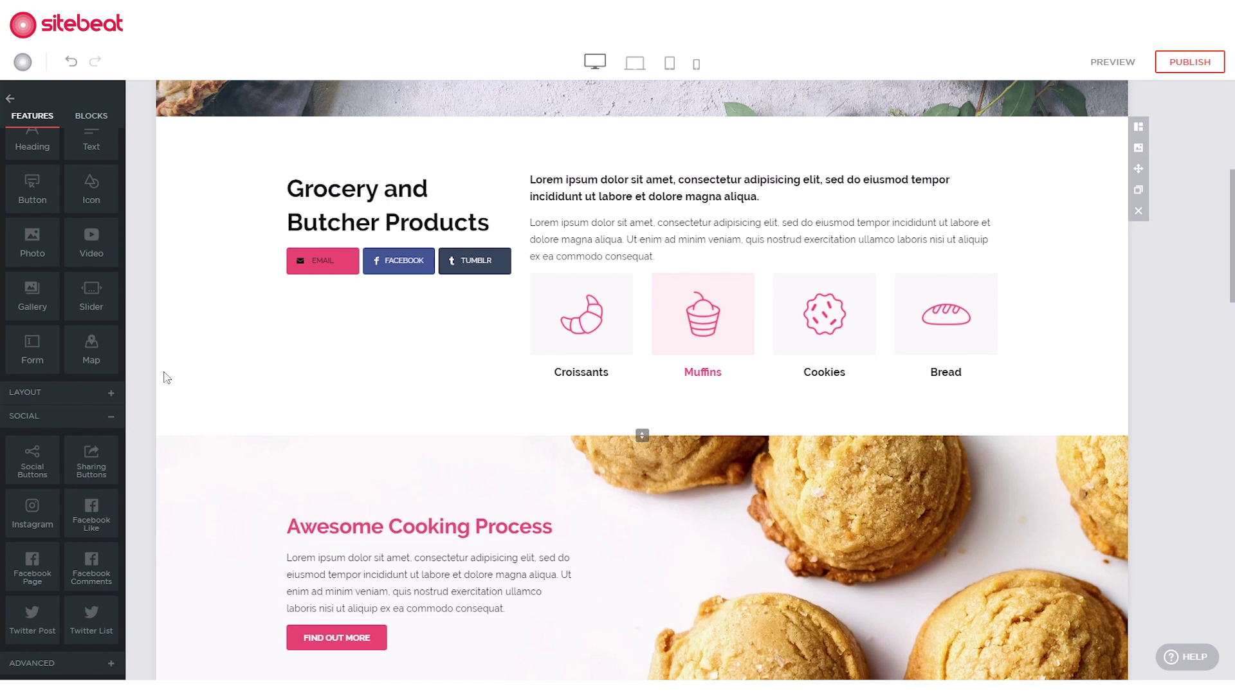
- Insert a spacer above the sharing buttons, double its height, and narrow the column
click(88, 392)
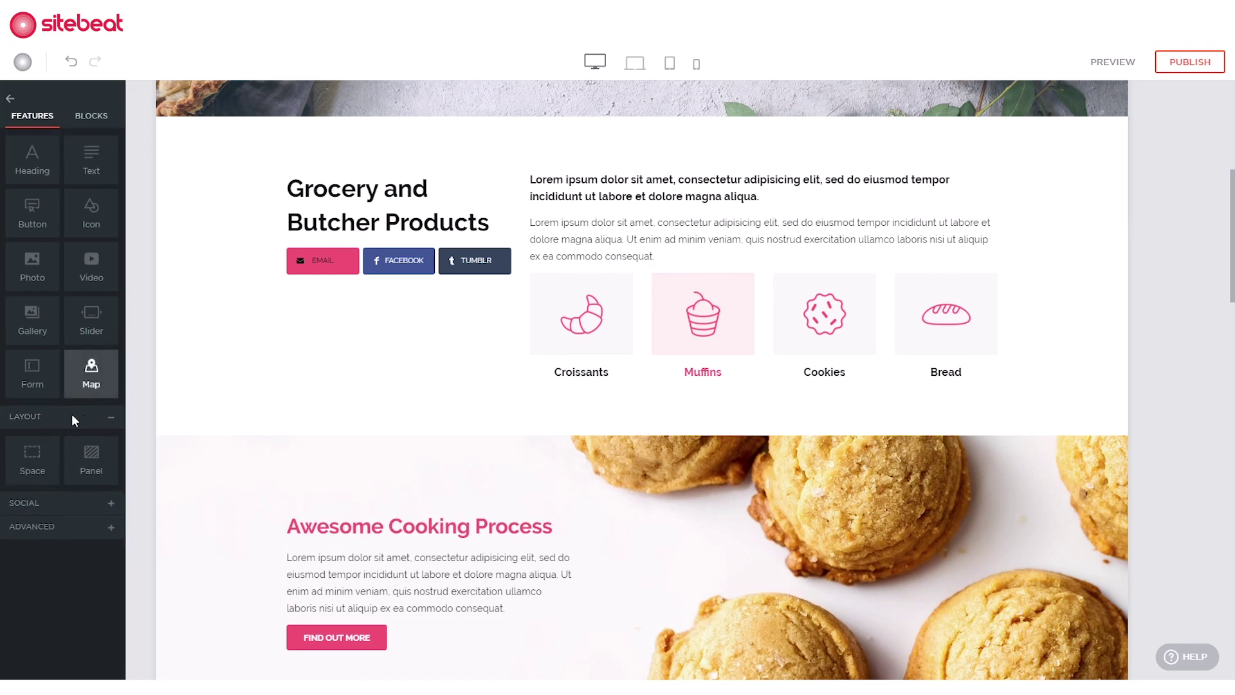
drag(43, 458, 403, 234)
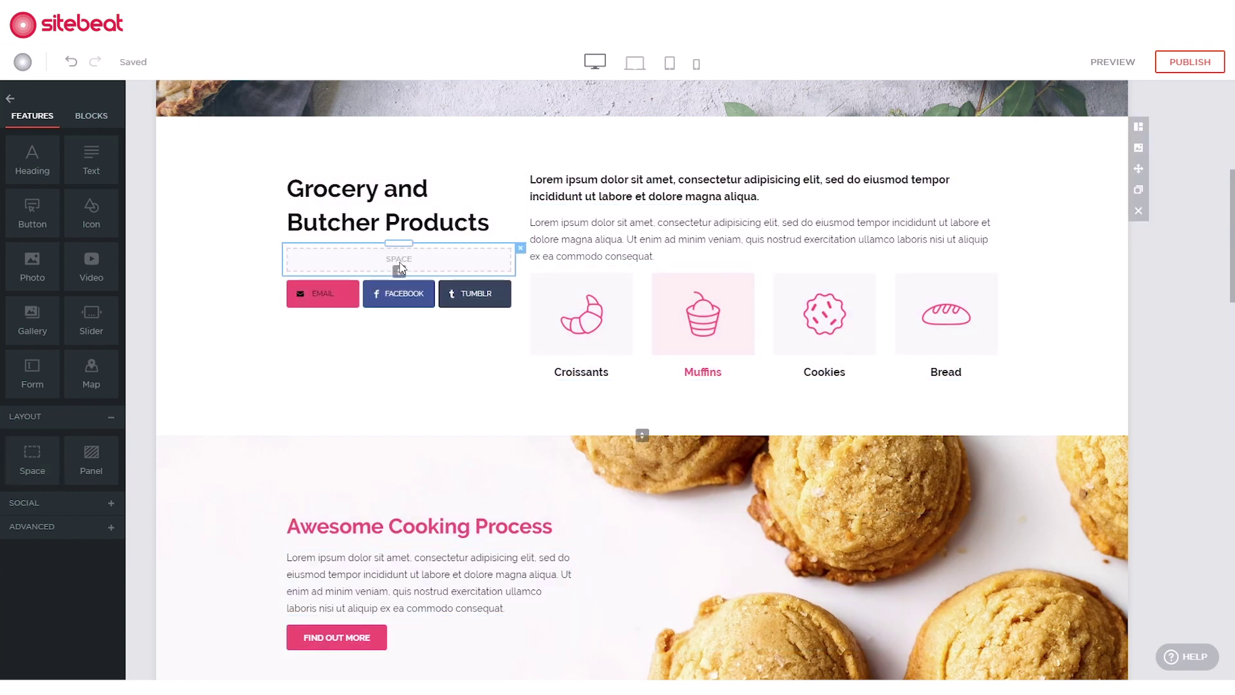
drag(399, 299, 404, 355)
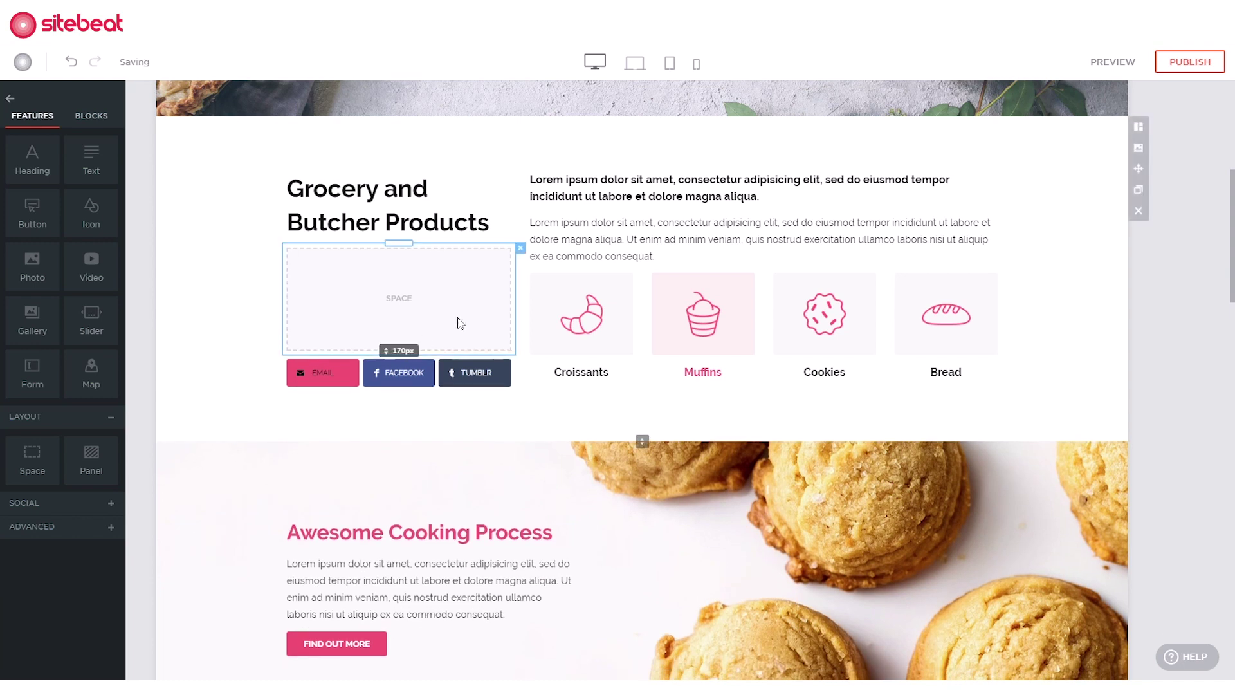
mouse_move(518, 311)
mouse_down()
mouse_move(474, 310)
mouse_move(506, 310)
mouse_up()
click(506, 311)
- Add a panel holding a paragraph and video to Awesome Cooking Process, with semi-transparent background
scroll(251, 385, down, 3)
drag(91, 460, 786, 381)
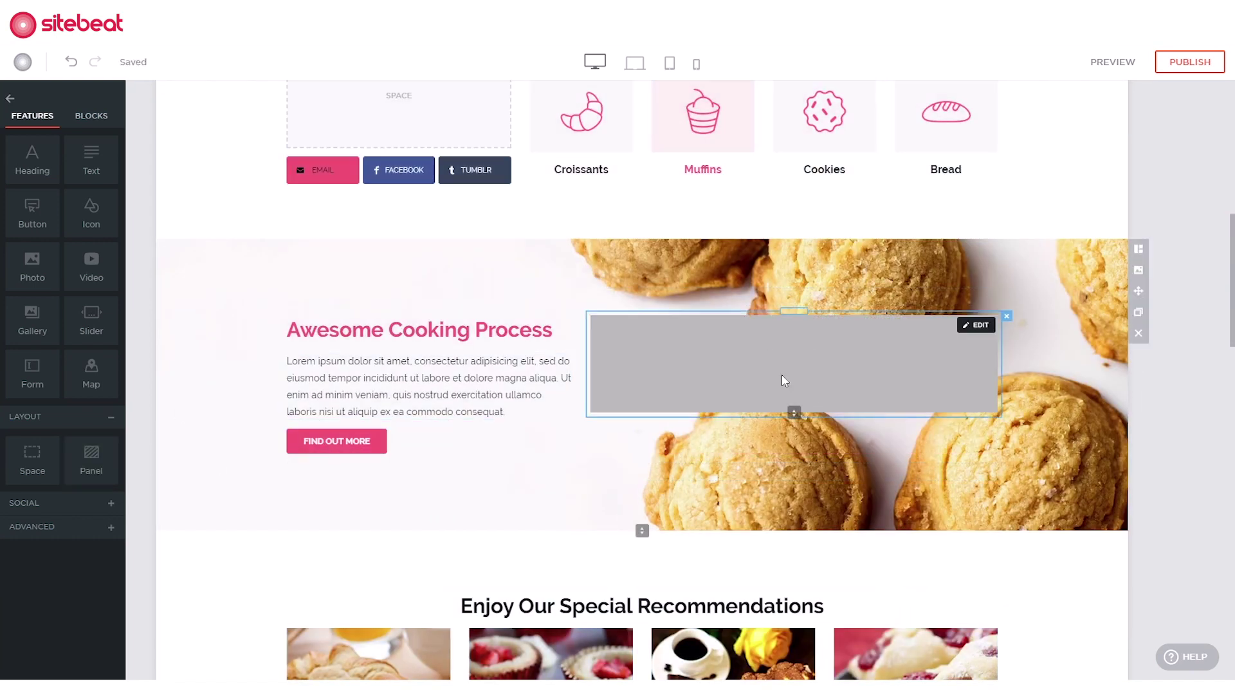
drag(93, 168, 703, 376)
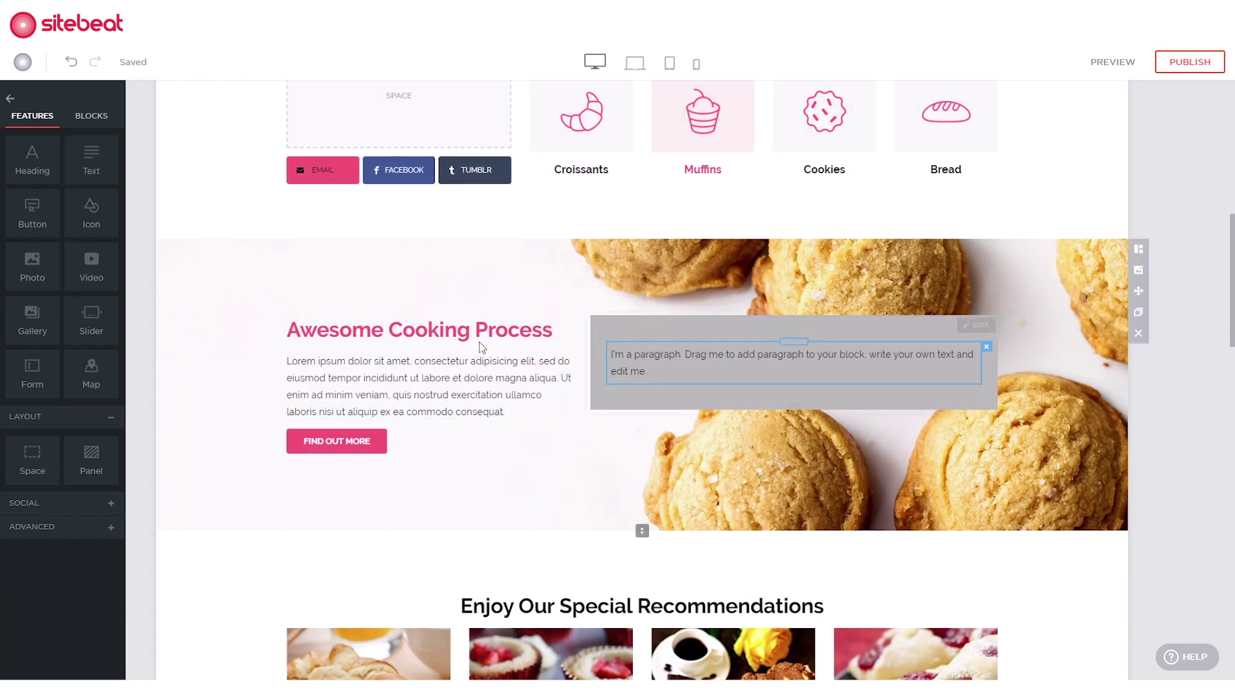
drag(91, 267, 910, 361)
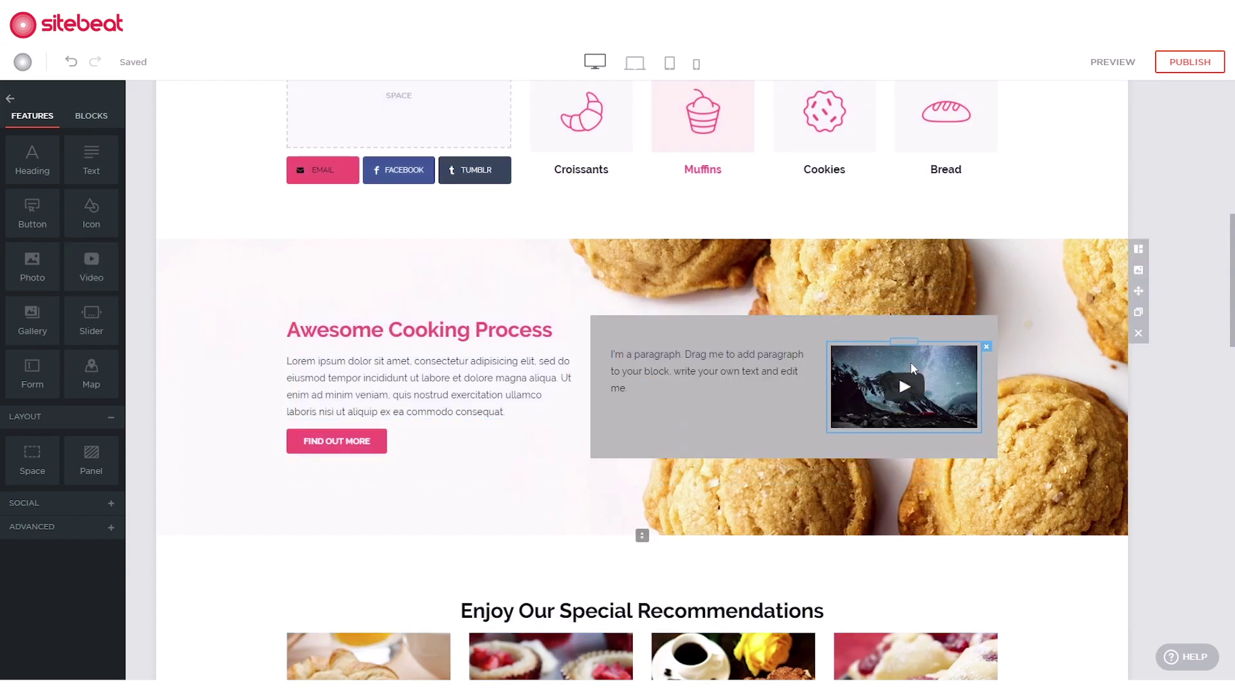
click(977, 324)
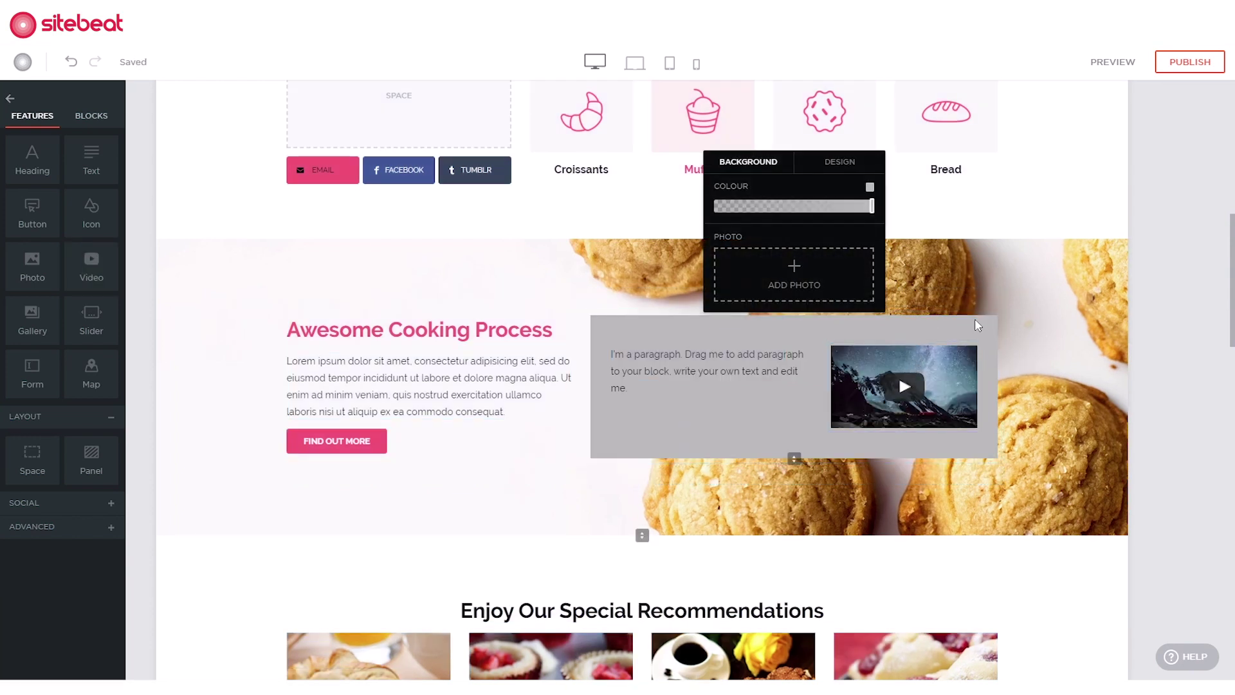
click(772, 206)
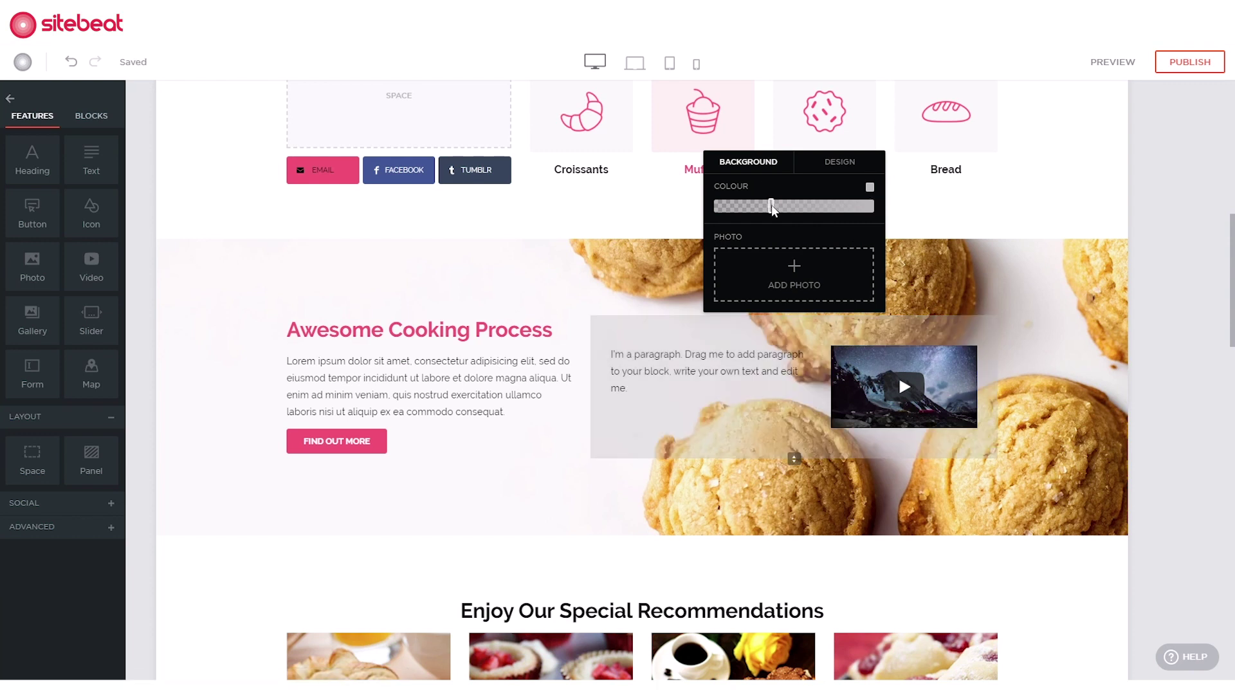
click(102, 118)
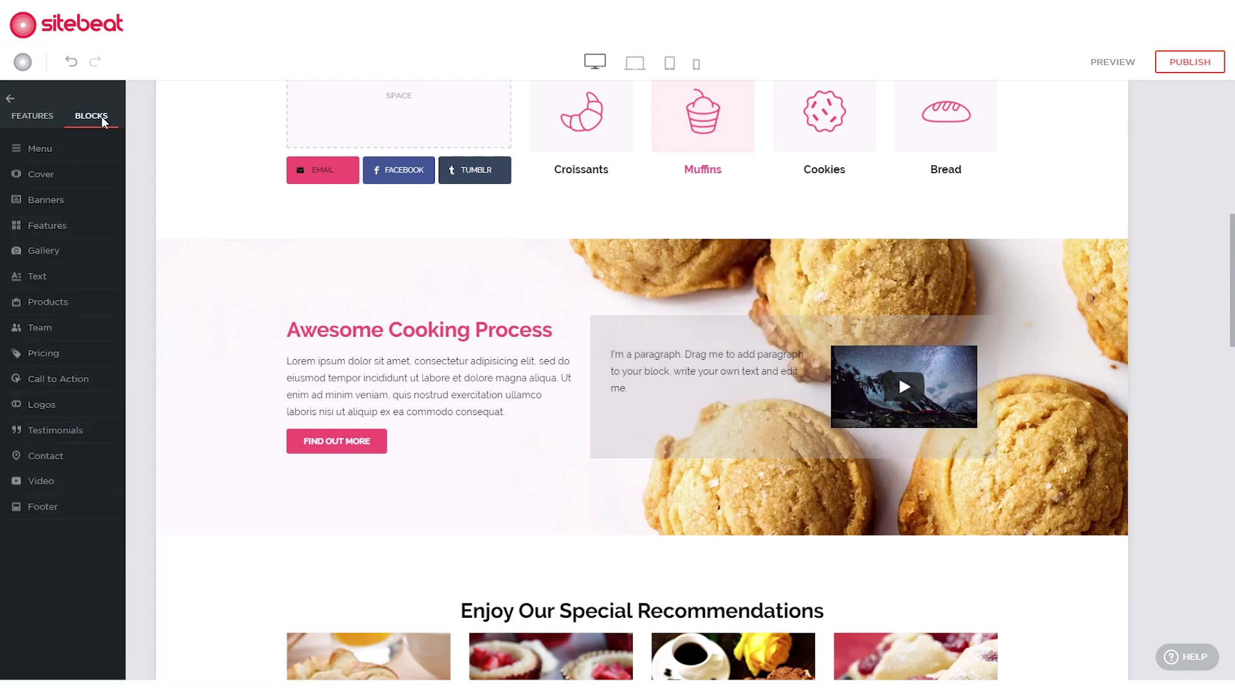
- Place the Gallery #9 block below the Enjoy Our Special Recommendations section
scroll(137, 123, down, 5)
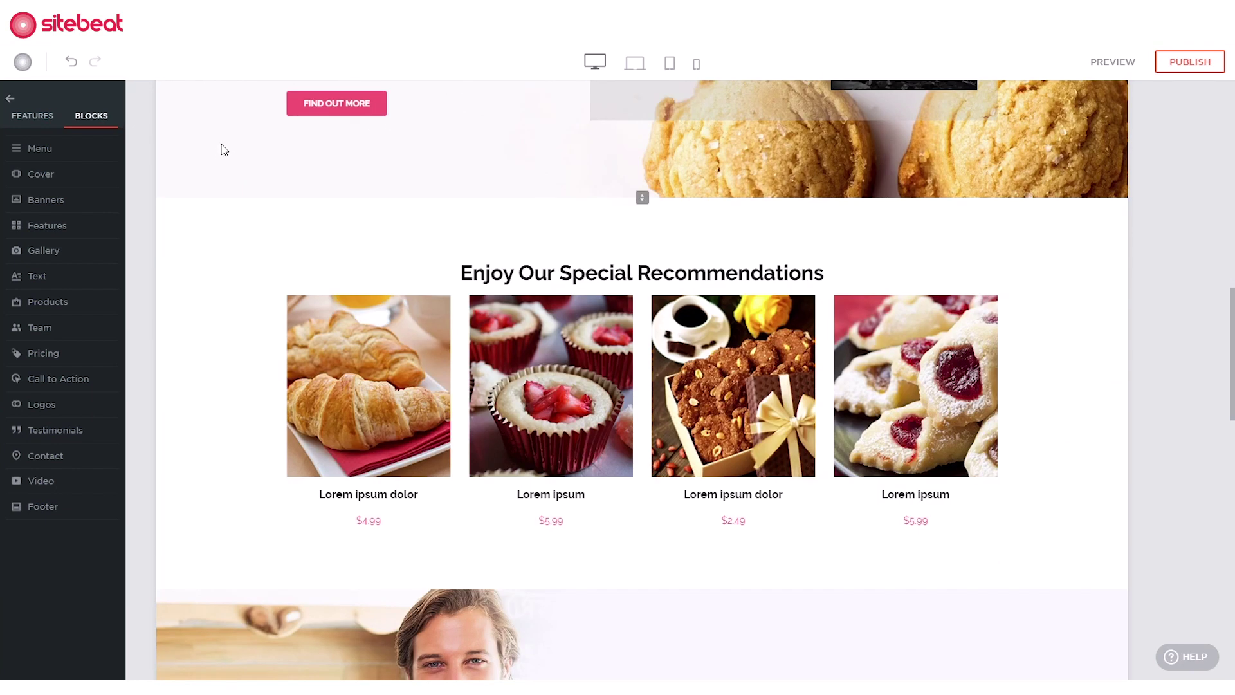
mouse_move(113, 257)
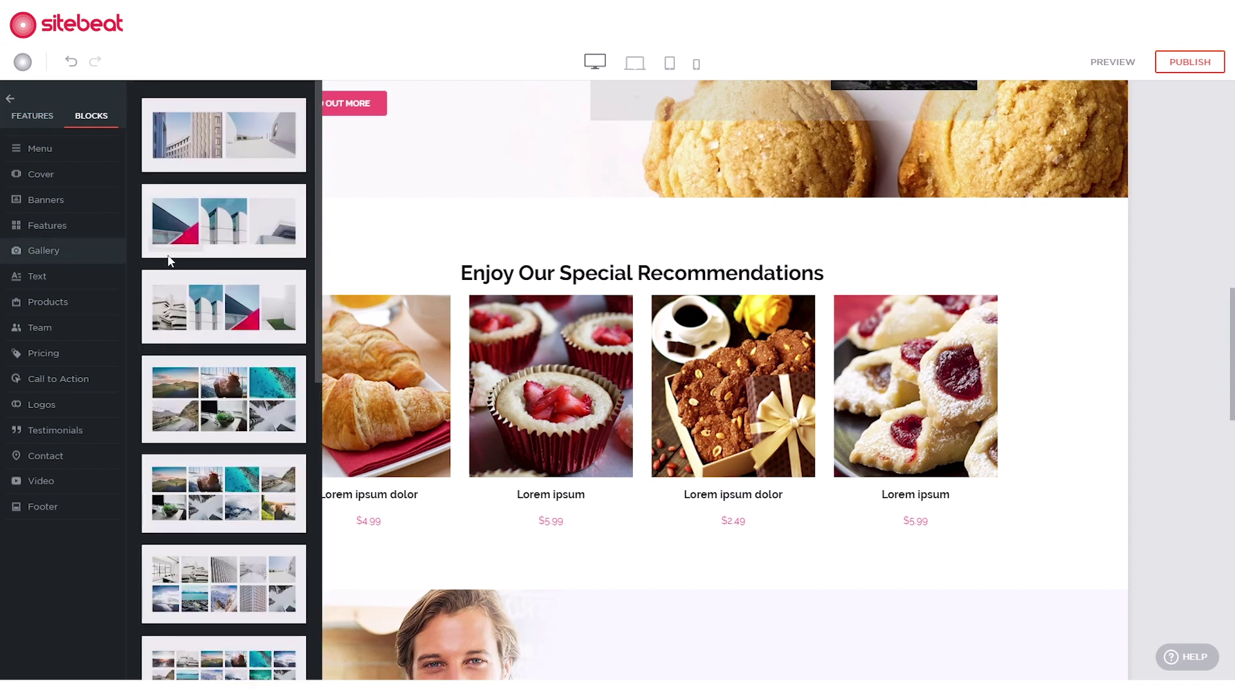
scroll(184, 261, down, 5)
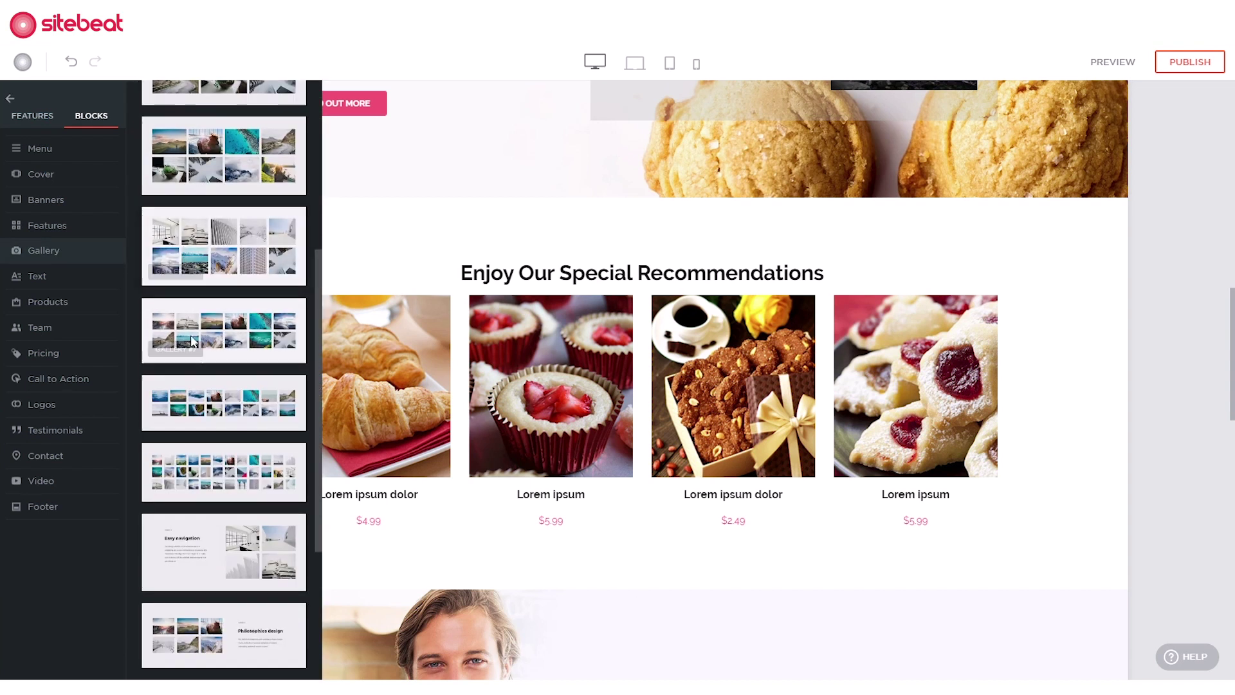
drag(185, 477, 485, 573)
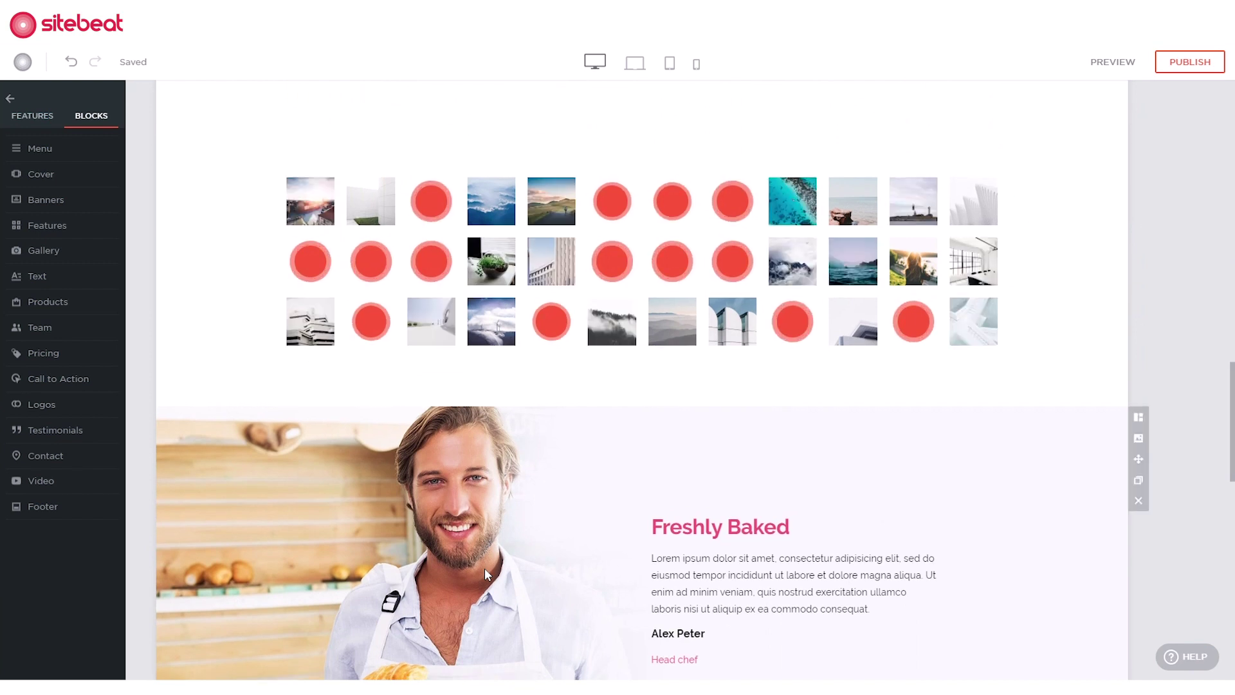
scroll(437, 566, up, 1)
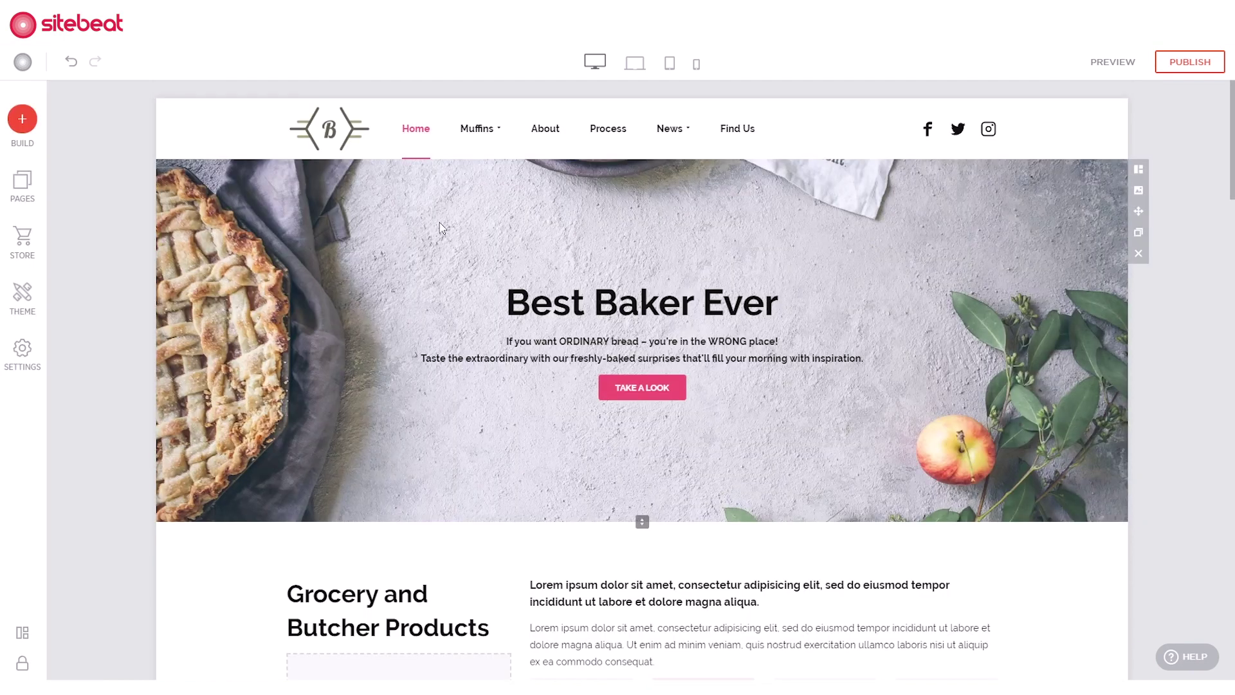
- Look over the Pages list and new-page dialog, closing both without adding a page
click(32, 180)
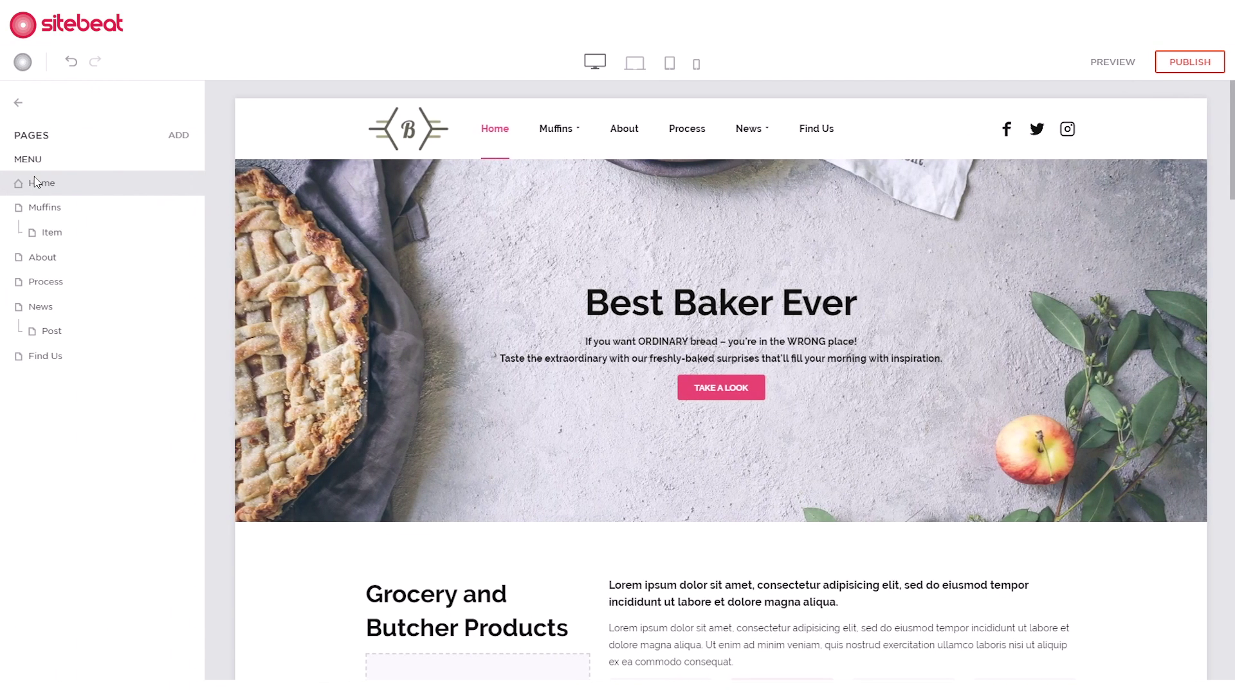
click(178, 135)
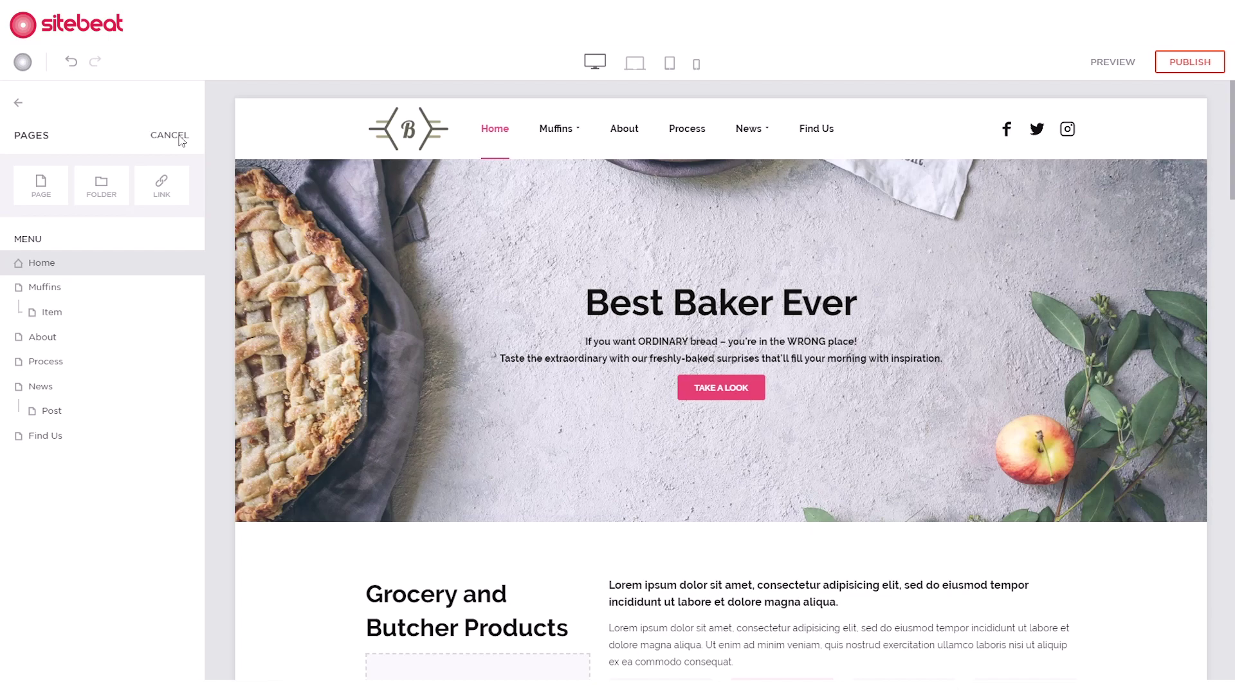
click(47, 183)
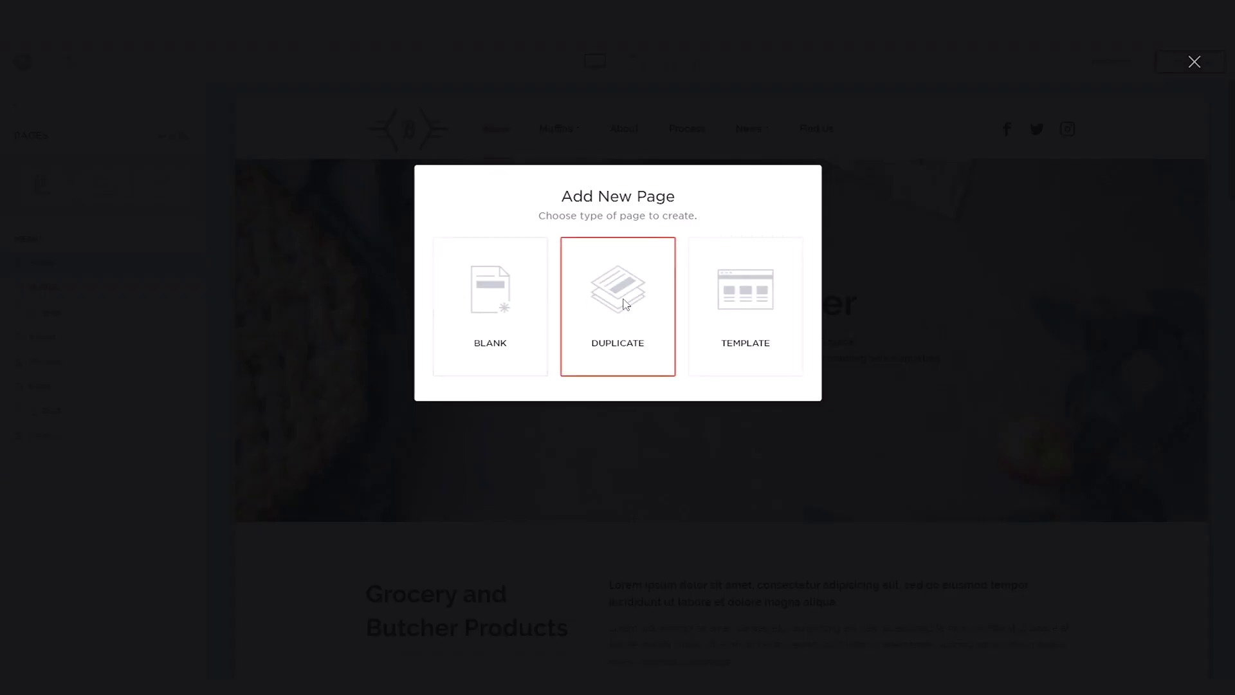
click(170, 198)
click(18, 102)
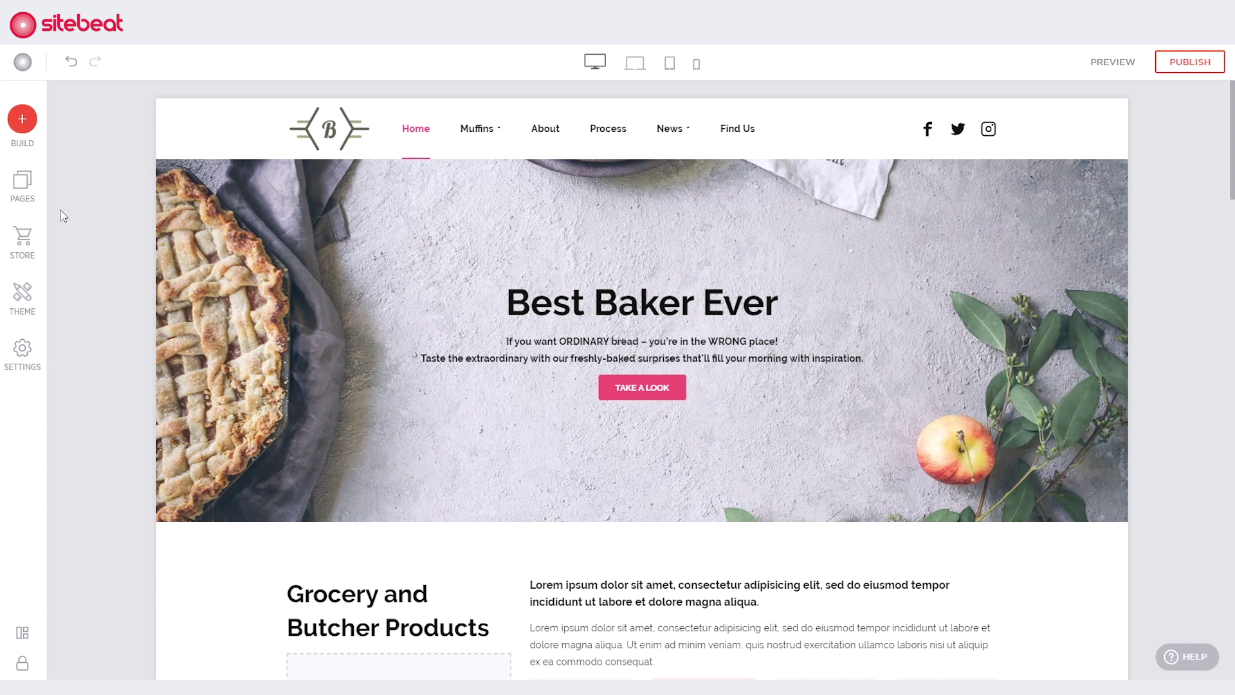
- Glance at the Theme settings, then preview the Best Baker Ever home page
click(24, 295)
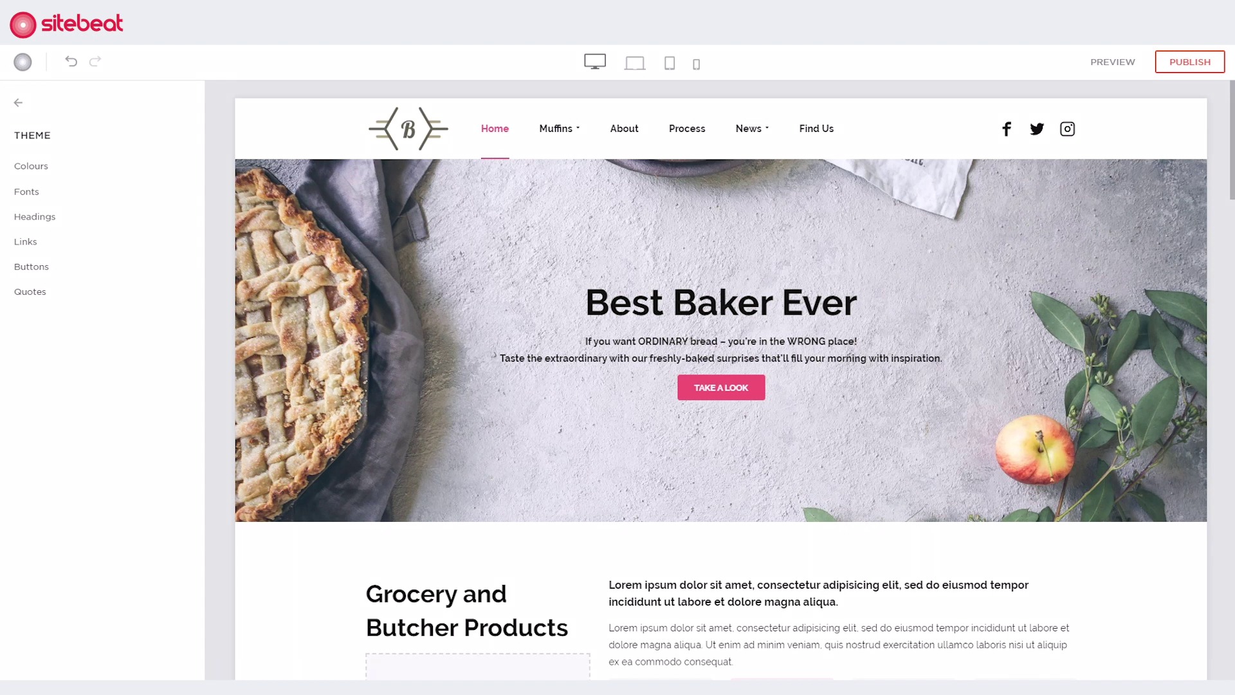
click(18, 102)
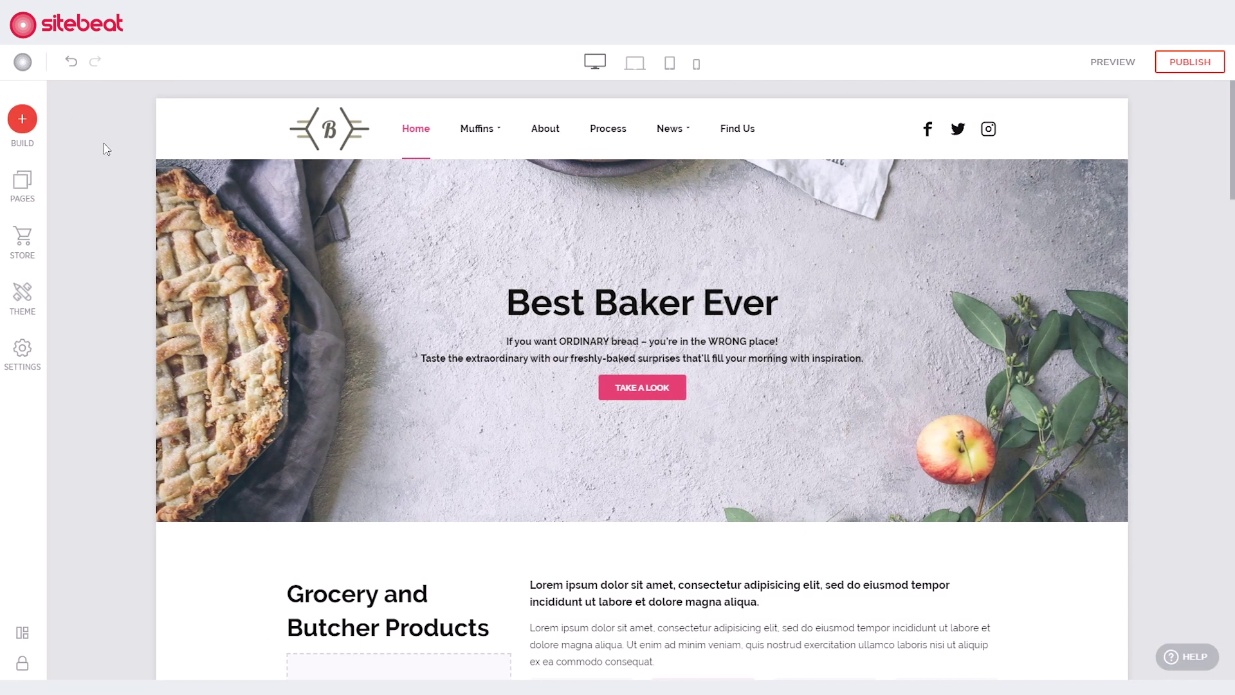
click(1106, 62)
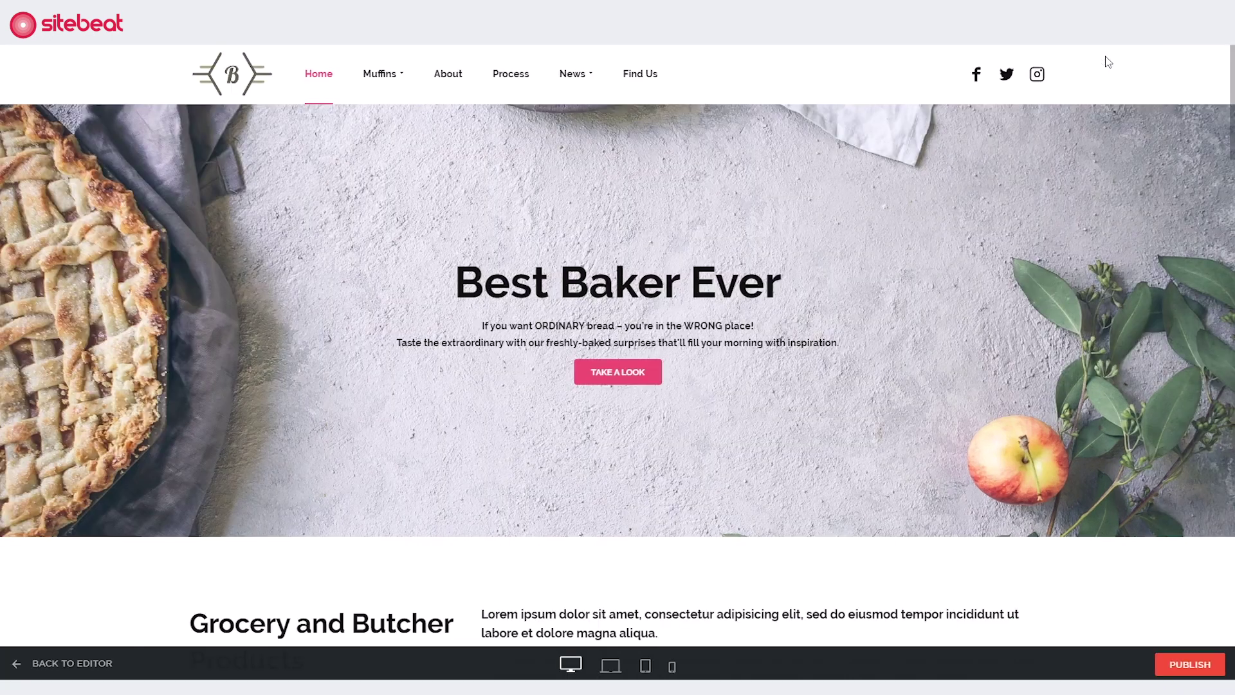
- Preview the home page at phone, tablet, laptop and desktop widths, then resume editing
click(672, 667)
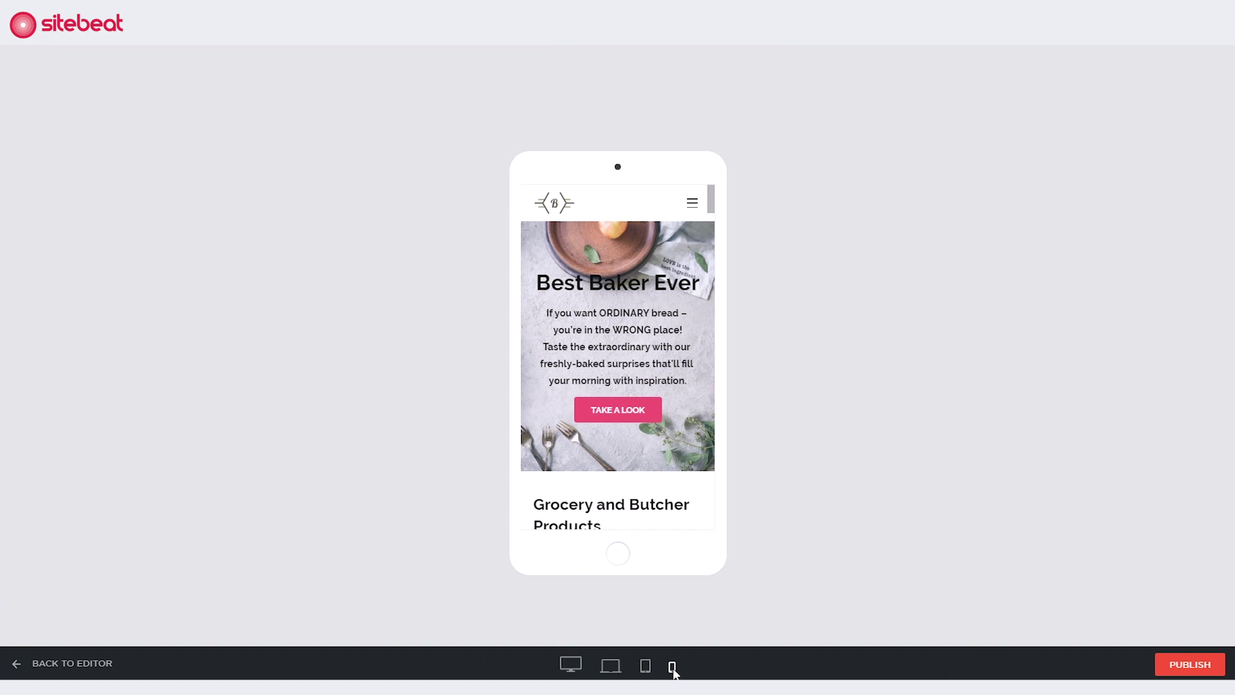
click(647, 667)
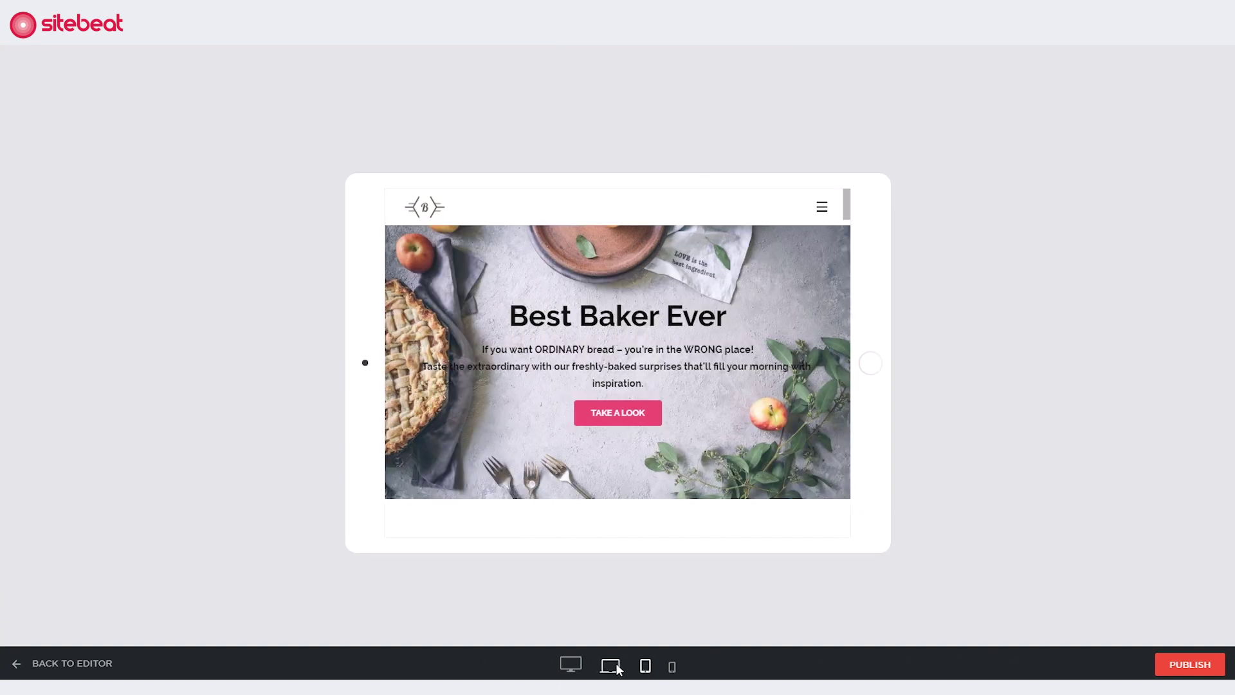
click(617, 668)
click(572, 669)
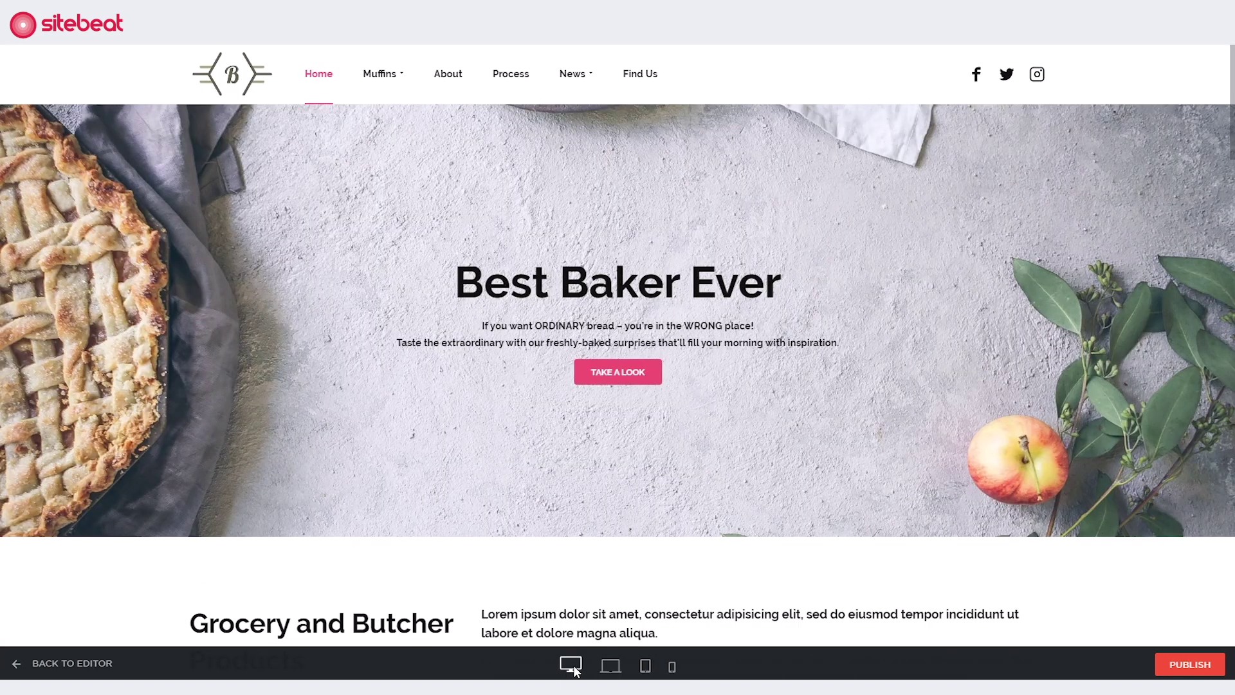
click(90, 663)
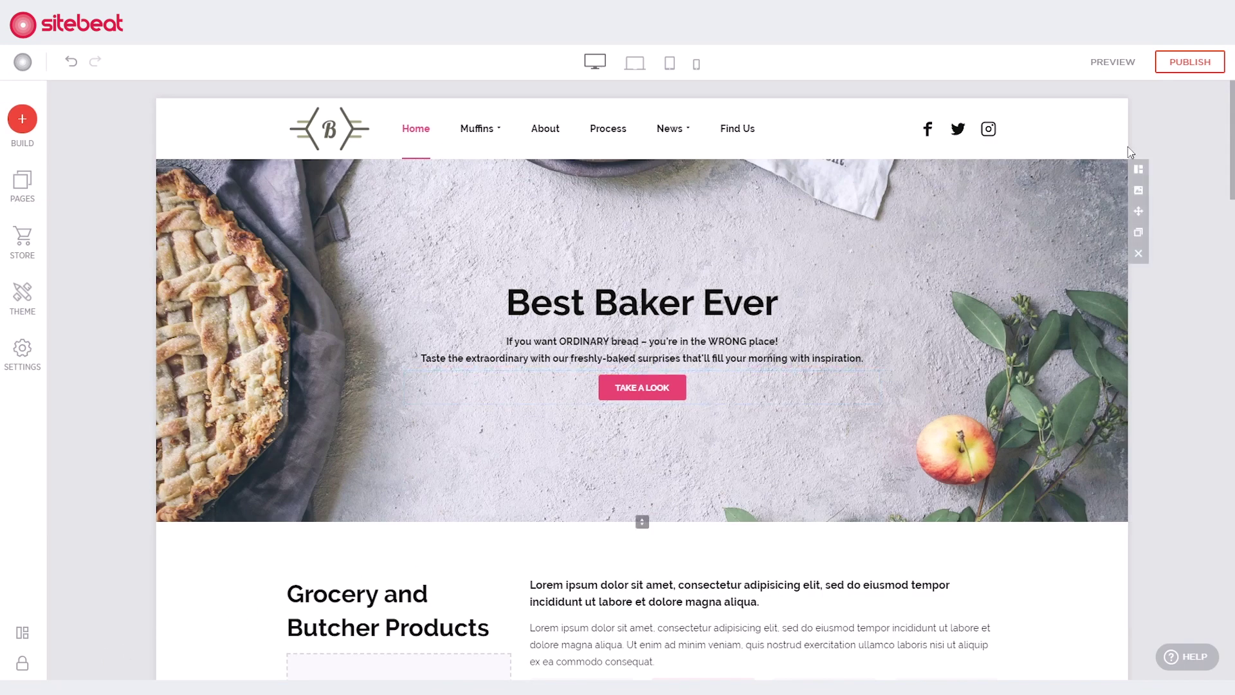
- Publish the site on the bestbakerever.com Sitebeat domain and dismiss the notice
click(1202, 63)
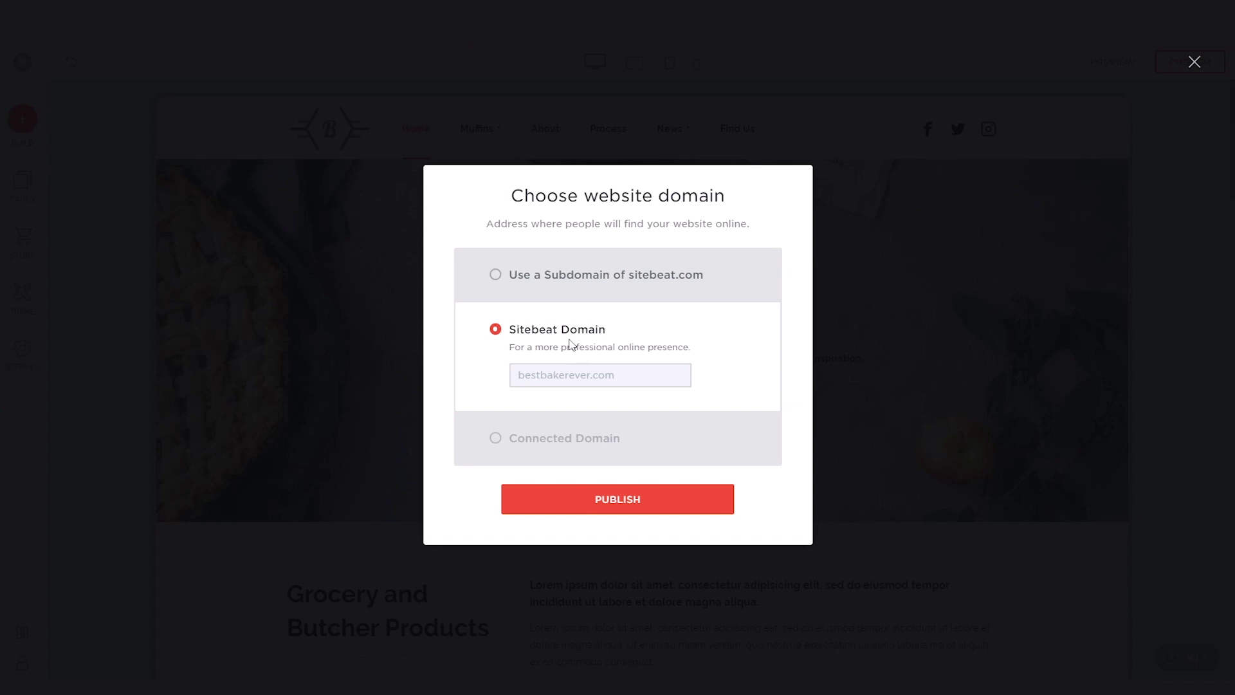
click(566, 502)
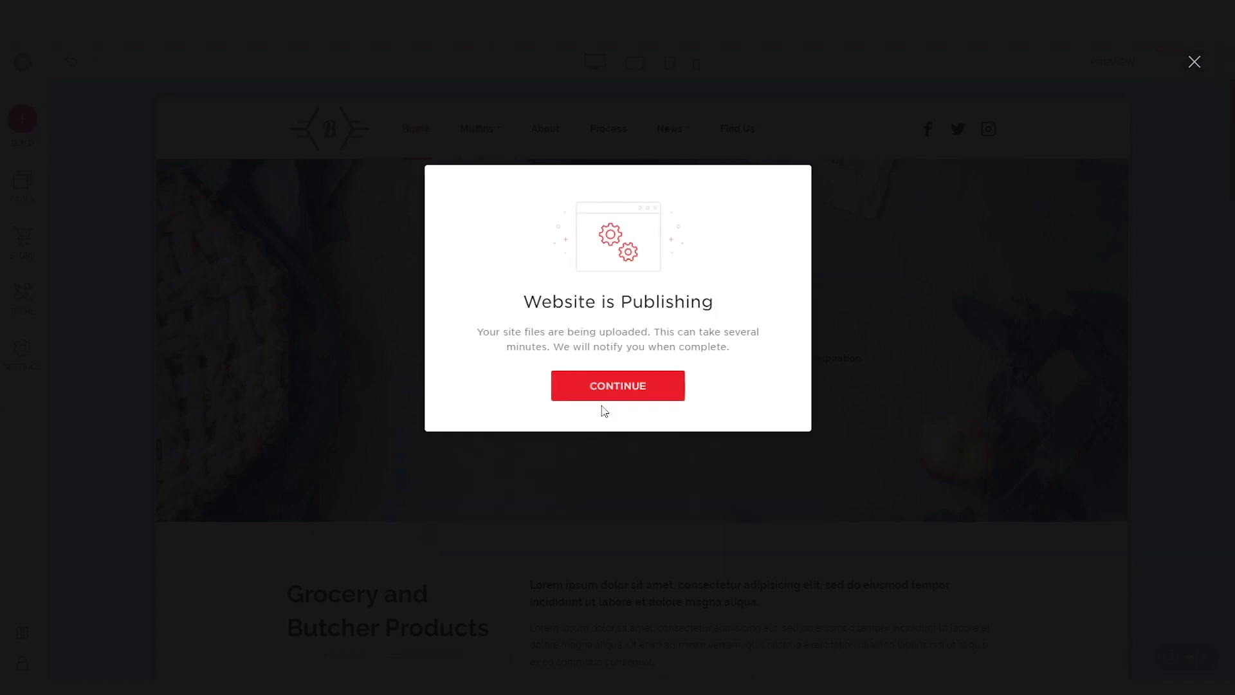
click(611, 385)
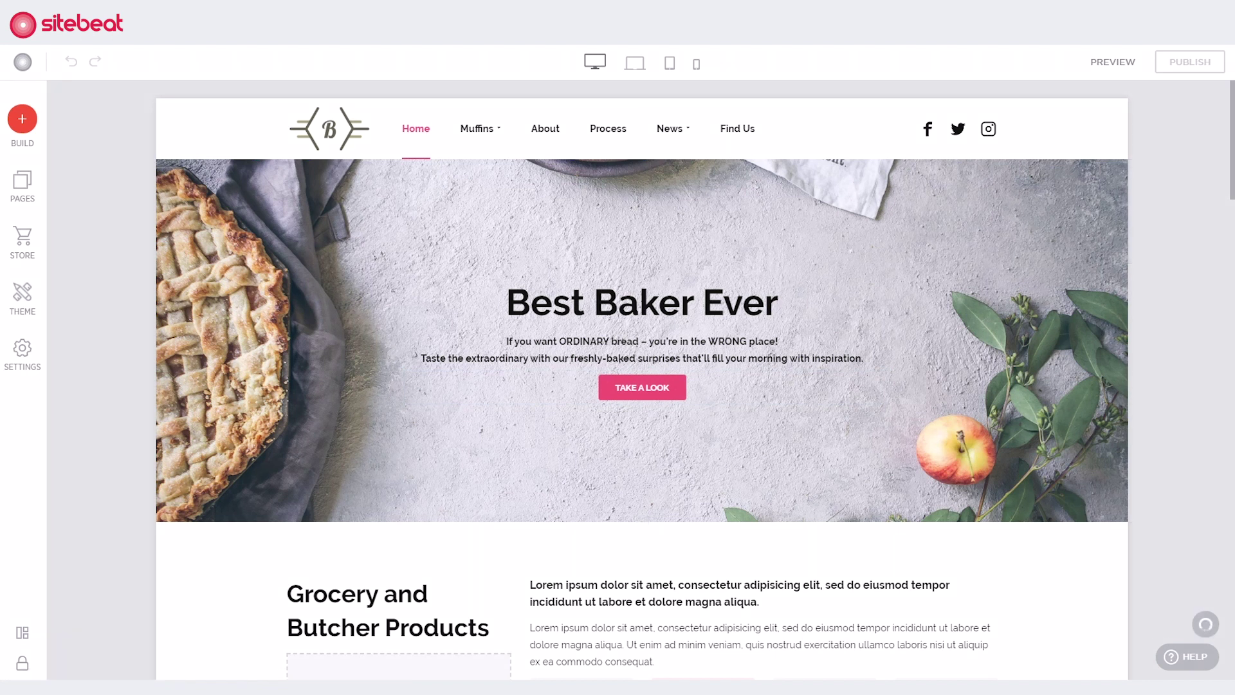
- Open the live bestbakerever.com site in a new tab and scroll down through it
click(1122, 623)
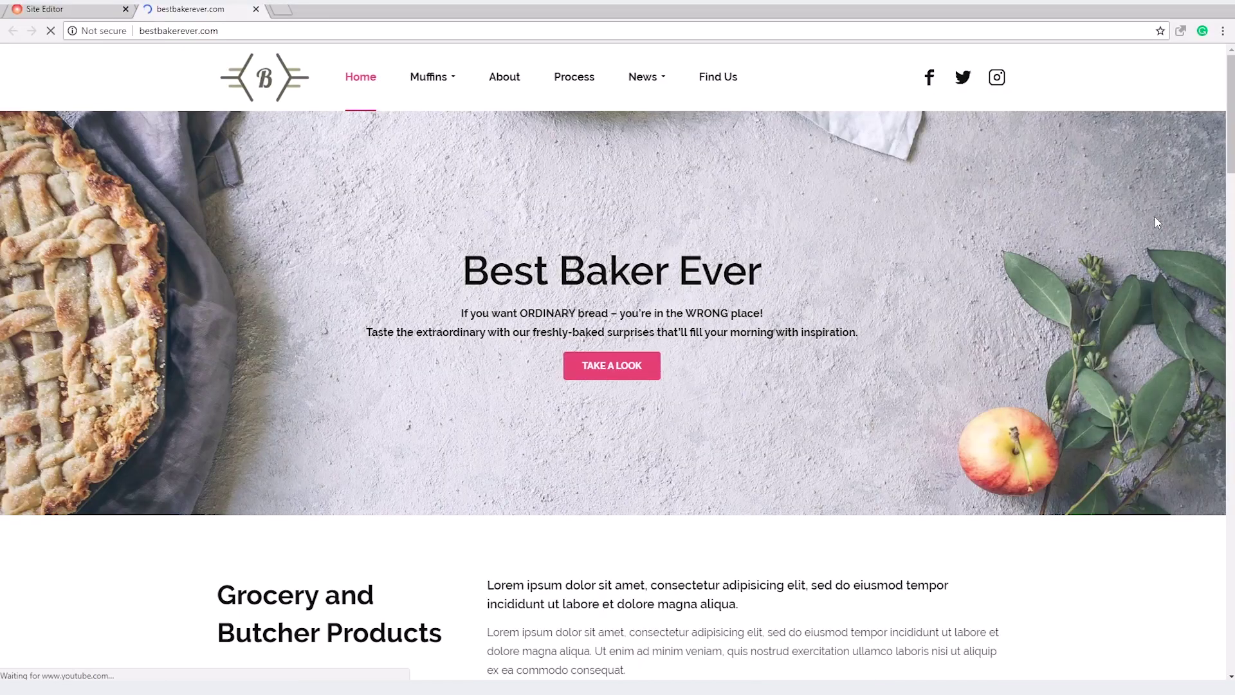
scroll(1156, 222, down, 4)
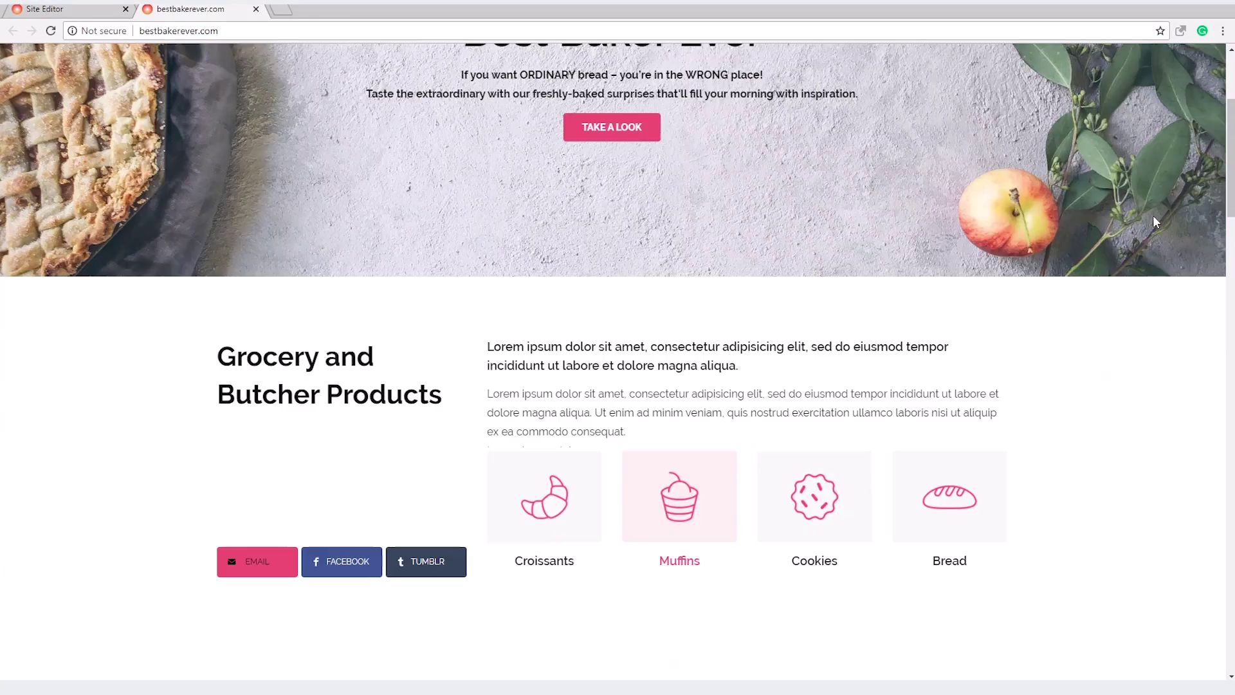
scroll(1155, 222, down, 14)
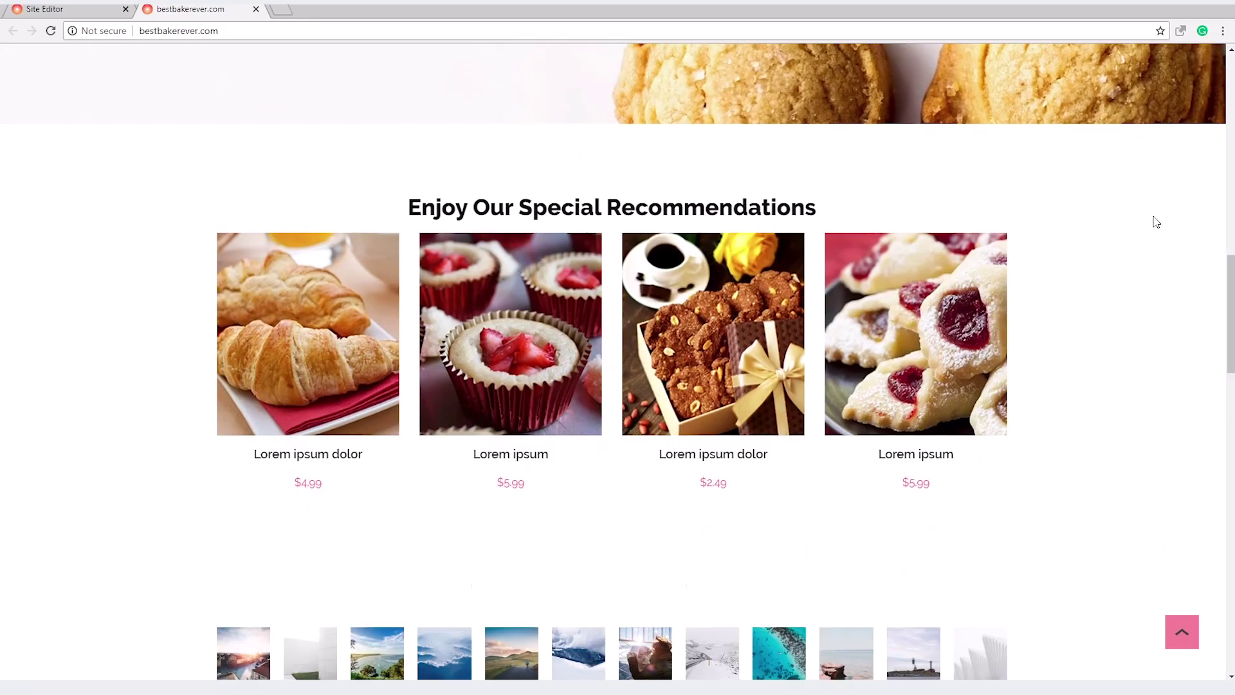
scroll(1156, 222, down, 9)
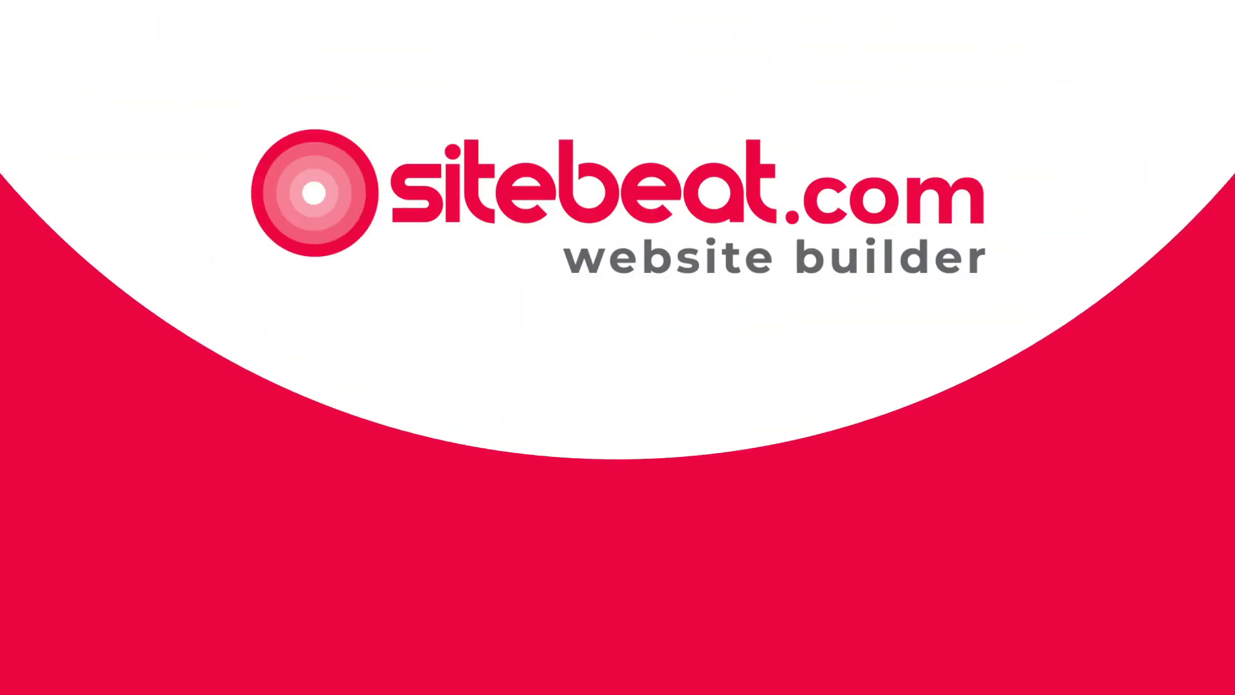